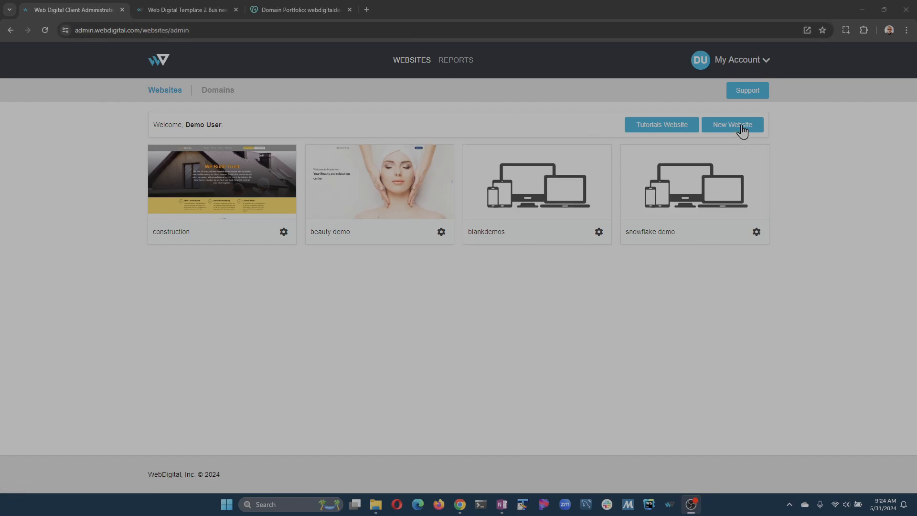
- Start creating a new website from the Advisory AI template
left_click(736, 131)
mouse_move(445, 211)
mouse_move(280, 195)
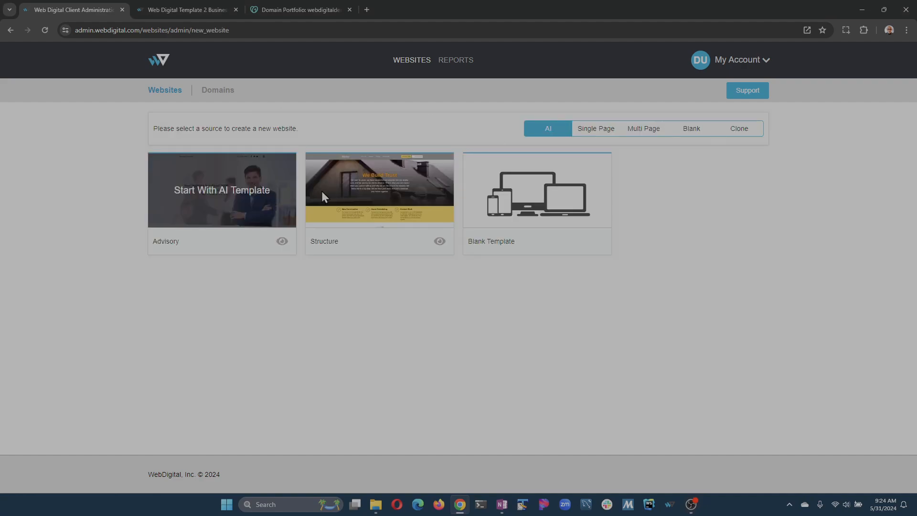
left_click(228, 198)
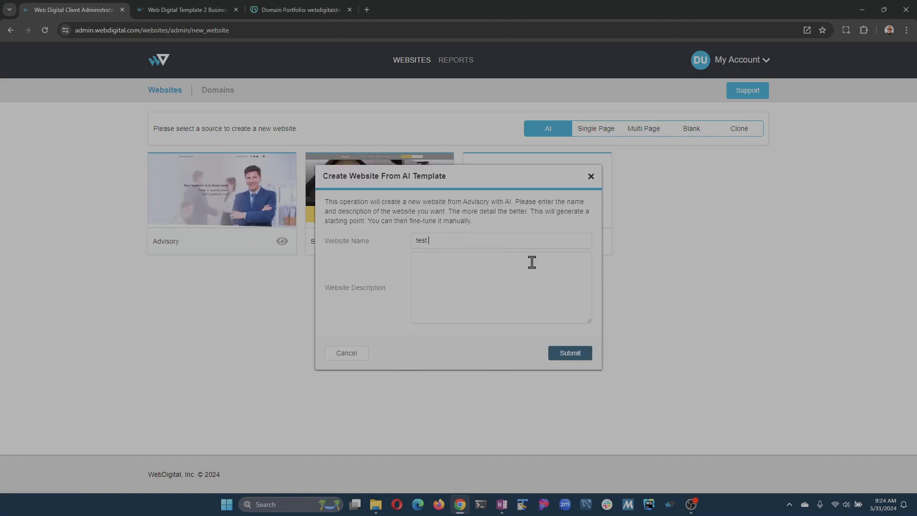
- Name the website "test ai", describe it as "free website development platform with the power of AI", and submit it for generation
key("alt+Tab")
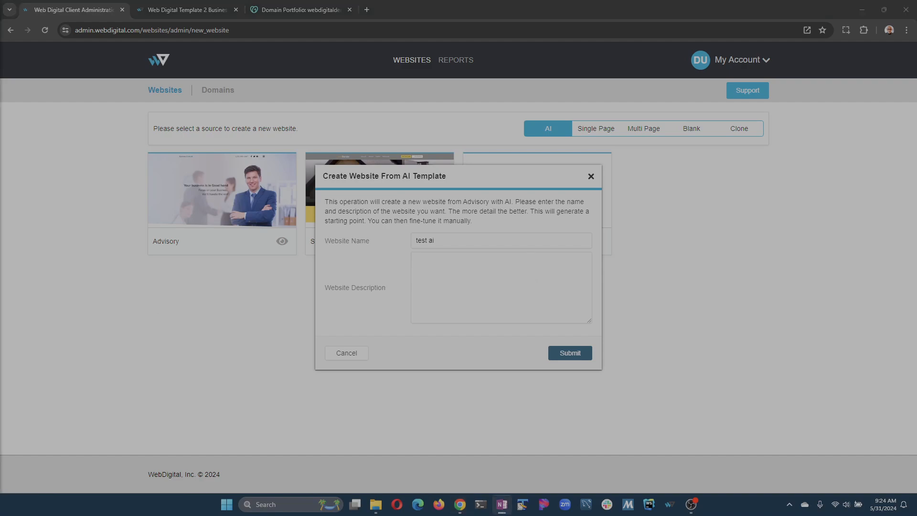
key("alt+Tab")
type("free website development platform with the power of AI")
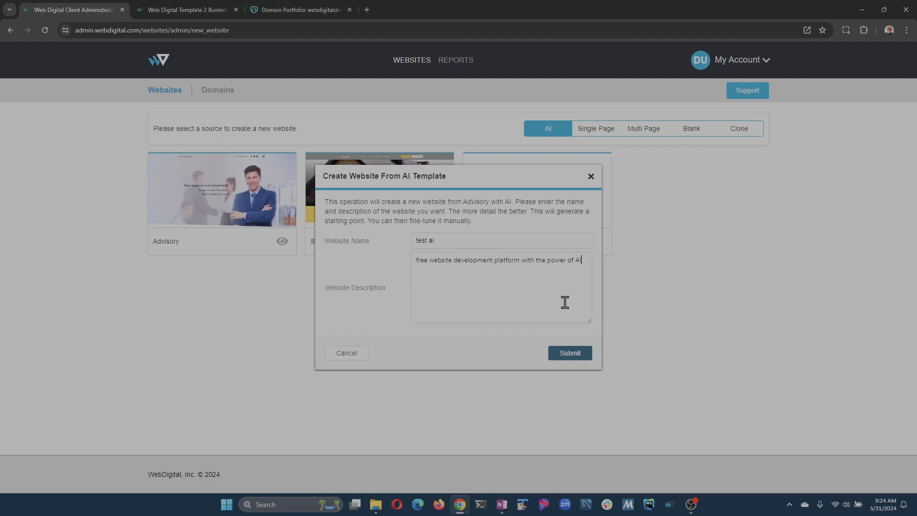
left_click(569, 354)
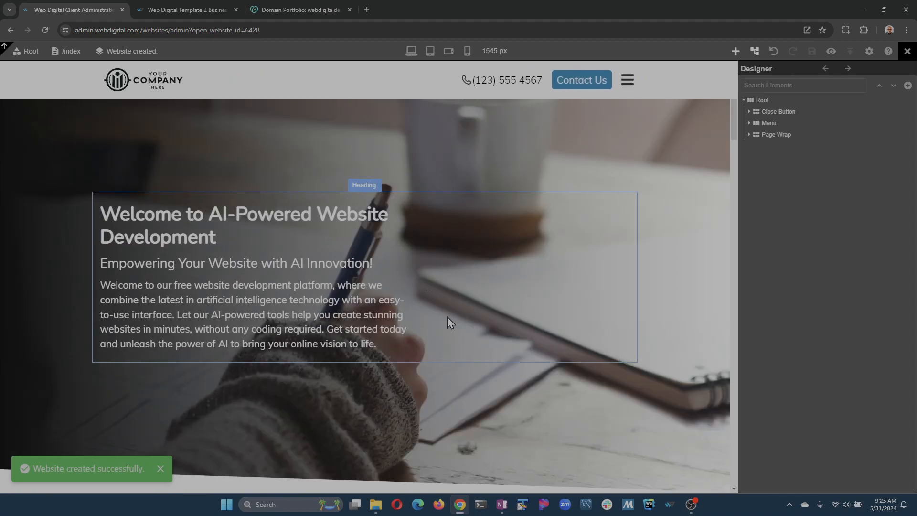
left_click(168, 471)
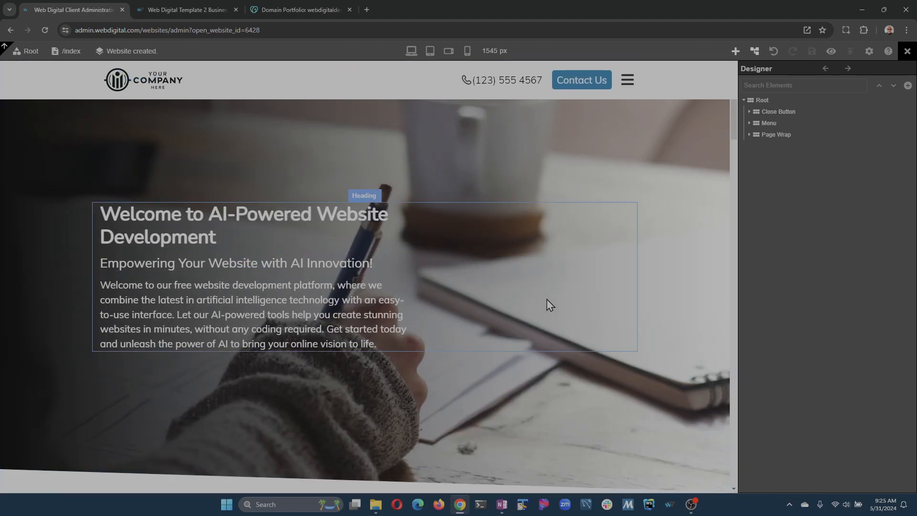
- Replace the "[Company Name]" placeholder in the mission paragraph with "WebDigital" and save the page
scroll(548, 304, "down", 7)
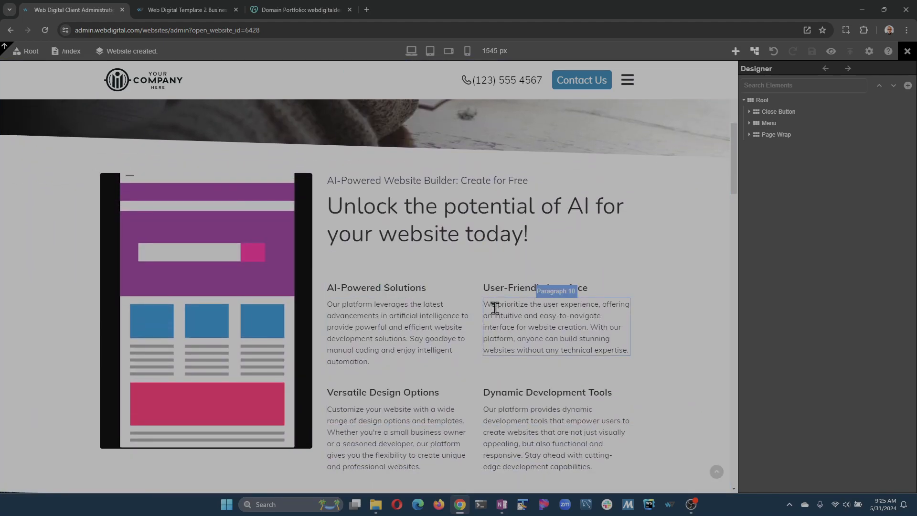
scroll(495, 308, "down", 5)
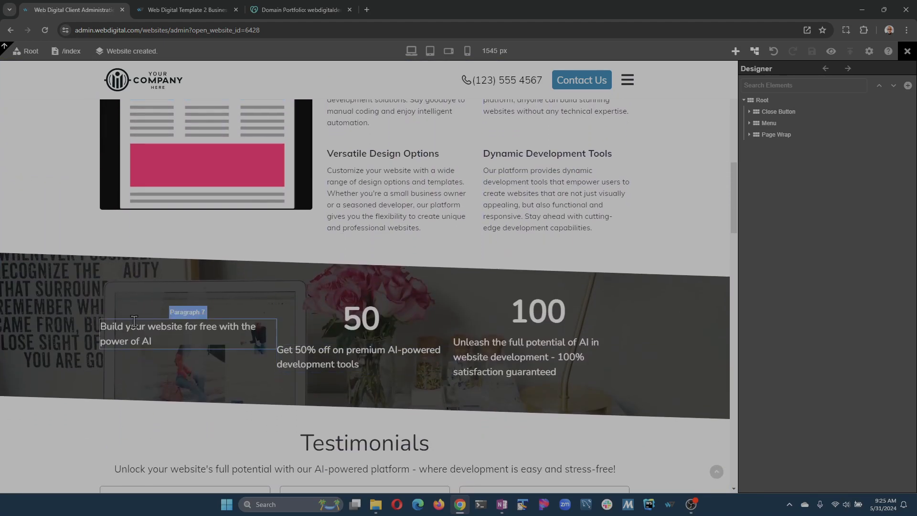
scroll(317, 342, "down", 7)
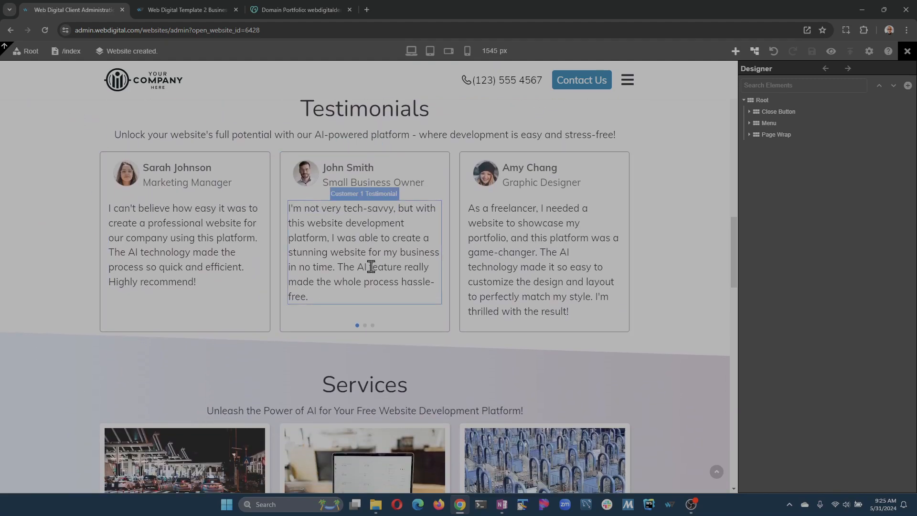
scroll(188, 306, "down", 9)
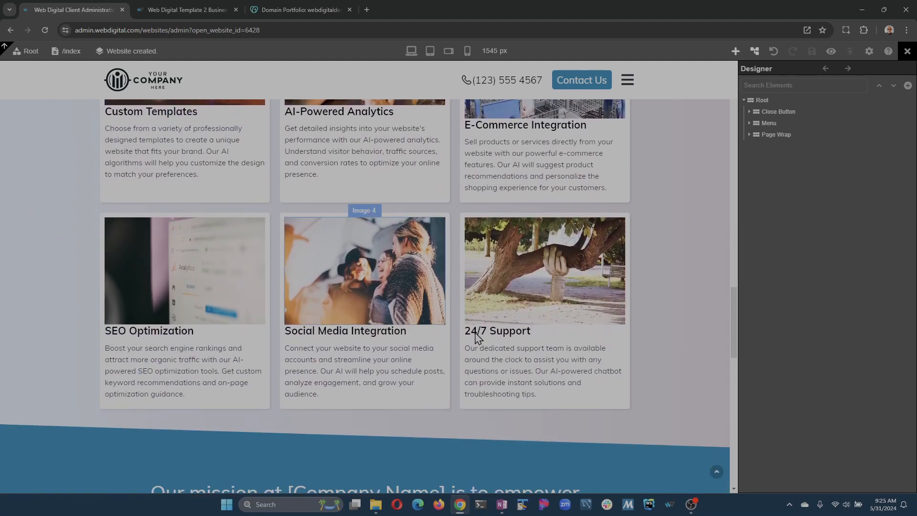
scroll(446, 332, "down", 8)
scroll(430, 335, "up", 4)
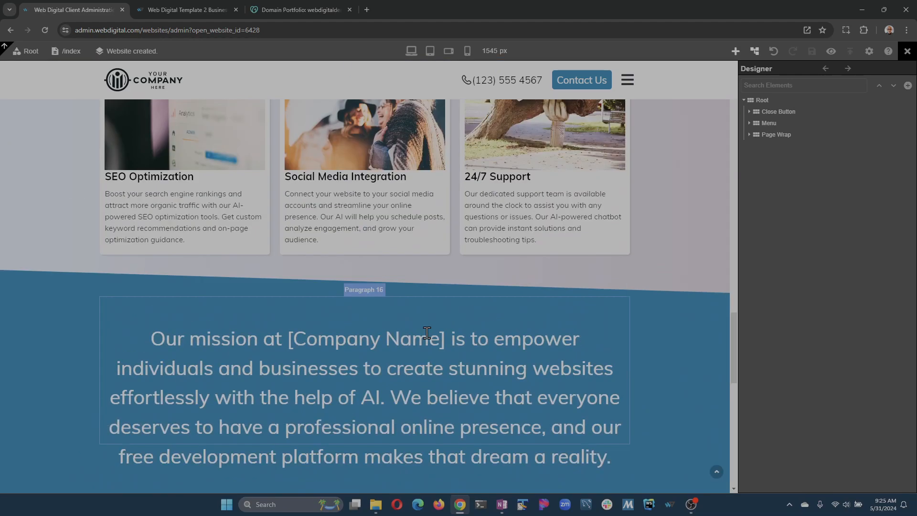
scroll(429, 334, "down", 2)
left_click(319, 263)
left_click_drag(283, 253, 459, 268)
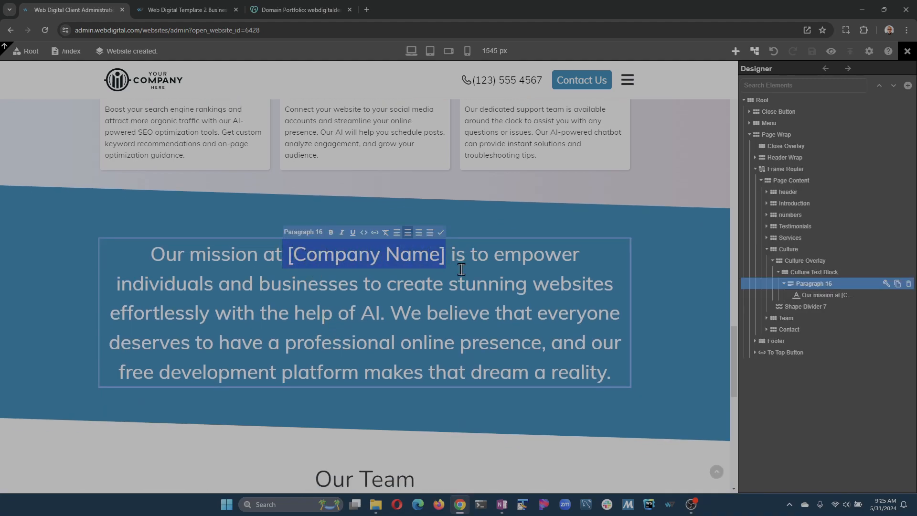
type("WebDigital")
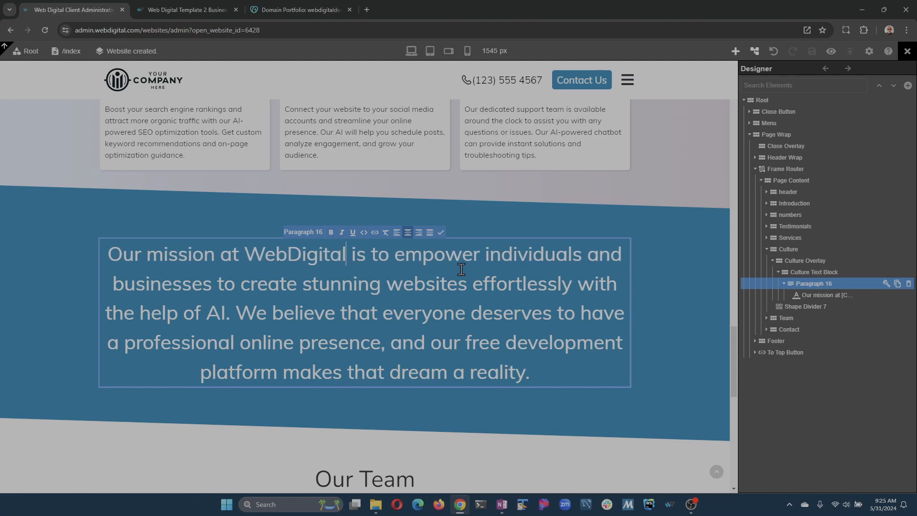
key("ctrl+s")
- Generate new AI text for the "Unlock the potential of AI" heading, asking for a short slogan for an AI website builder
scroll(332, 274, "up", 9)
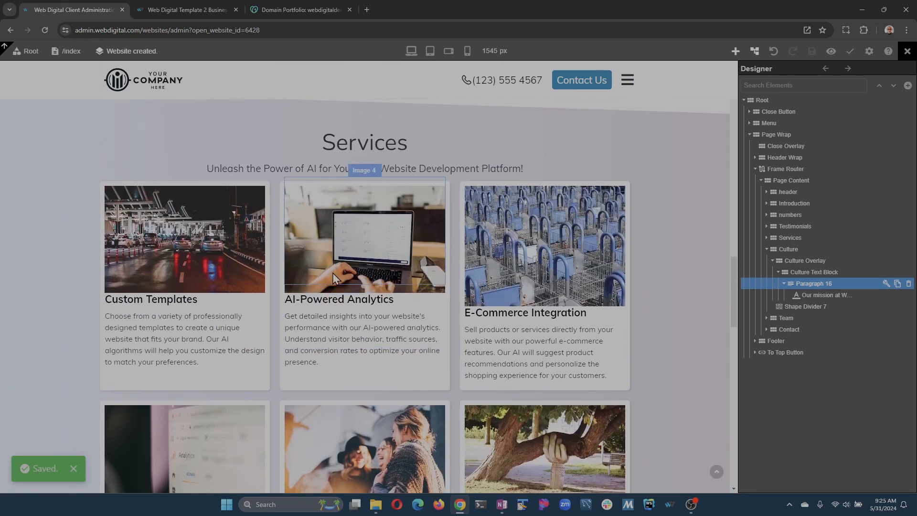
scroll(333, 279, "up", 15)
scroll(348, 246, "down", 5)
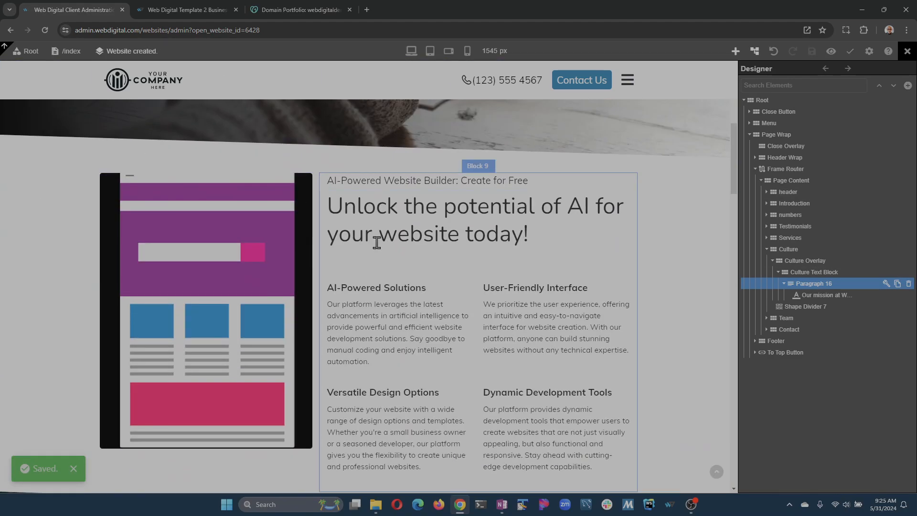
left_click(477, 208)
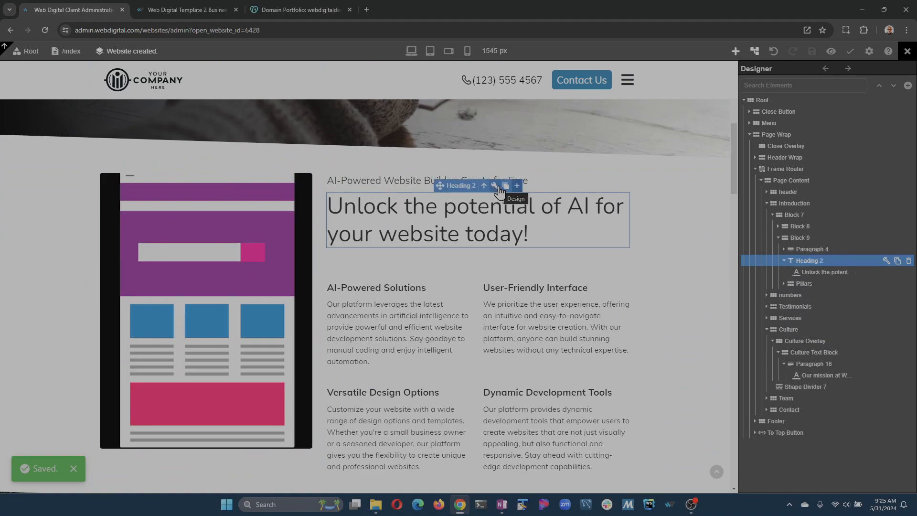
left_click(496, 186)
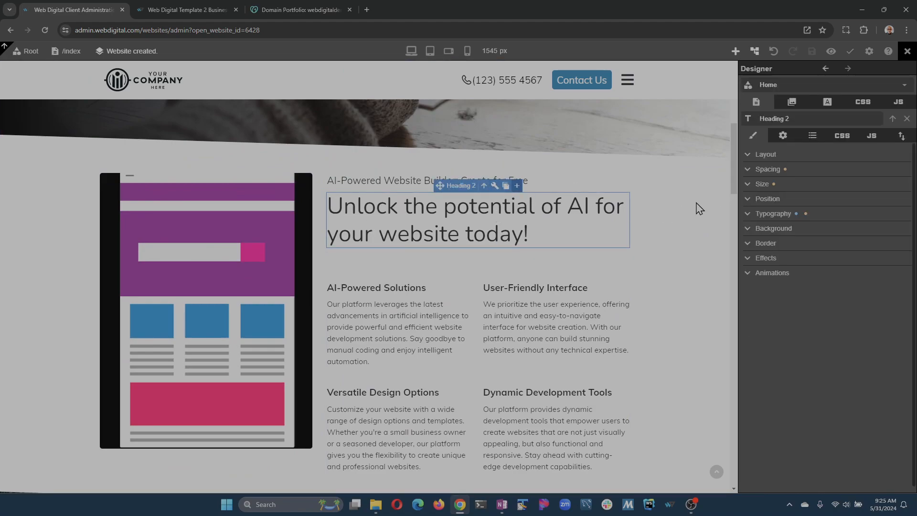
left_click(783, 135)
left_click(828, 196)
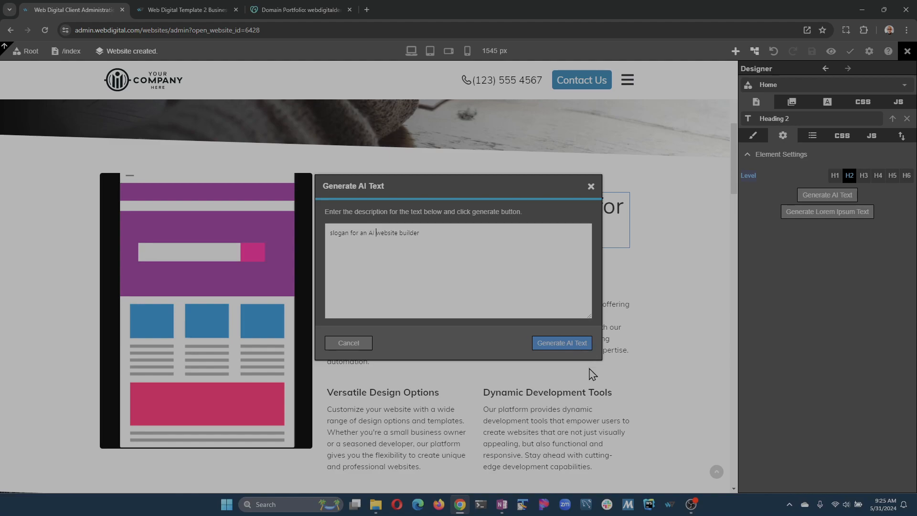
left_click(569, 340)
type("short")
left_click(534, 343)
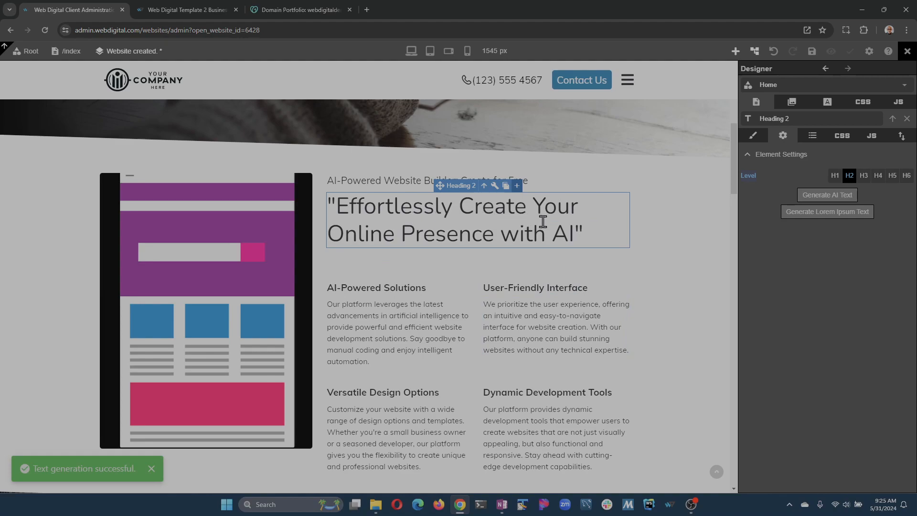
- Remove the quotation marks around the generated slogan heading and save the page
left_click(447, 233)
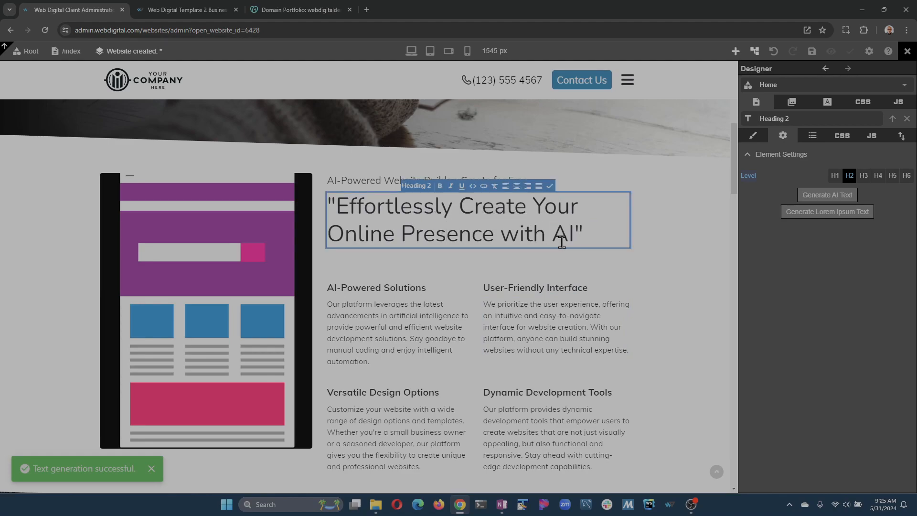
key("ctrl+Home")
key("Delete")
key("Escape")
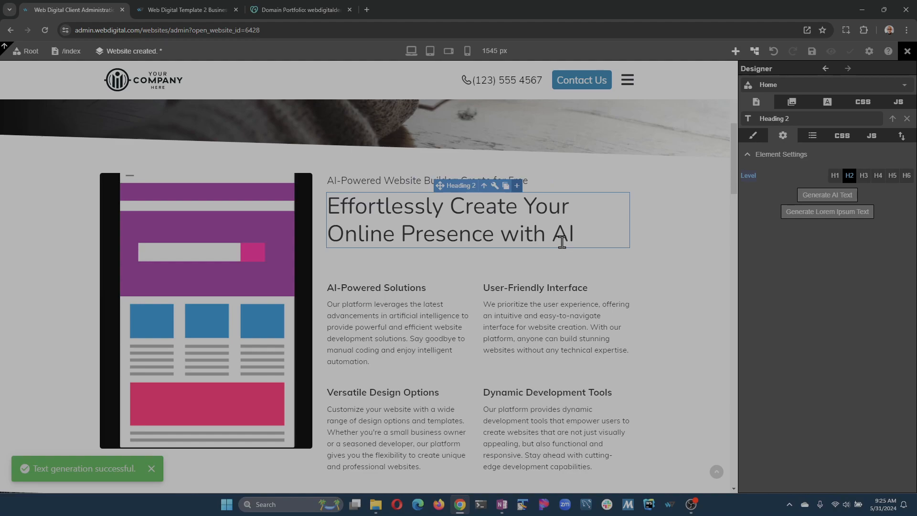
key("ctrl+s")
- Open the AI image generator to replace the phone illustration beside the slogan heading
scroll(401, 348, "down", 8)
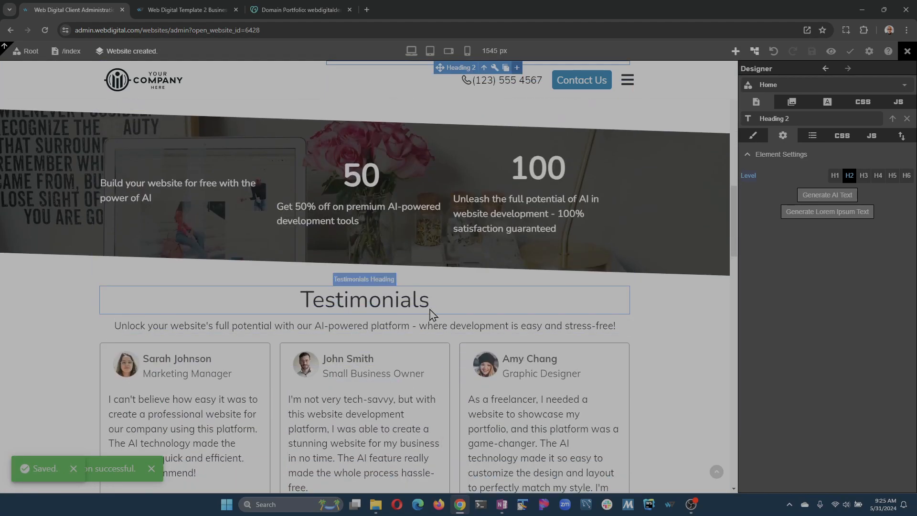
scroll(435, 301, "down", 6)
scroll(434, 301, "down", 6)
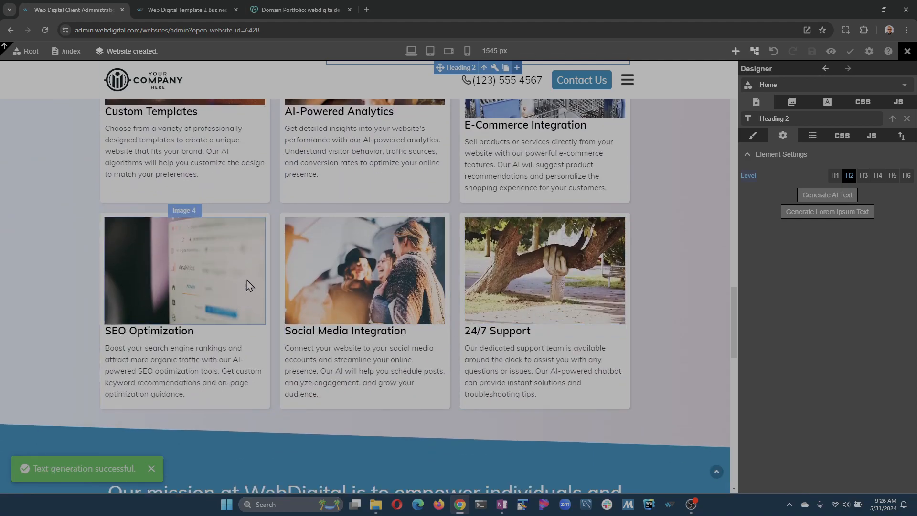
scroll(282, 295, "up", 6)
scroll(281, 293, "up", 15)
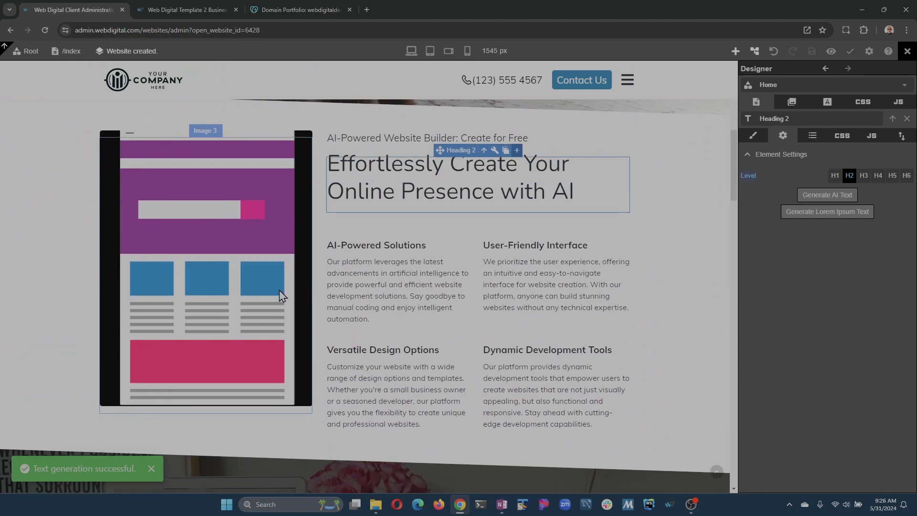
left_click(252, 251)
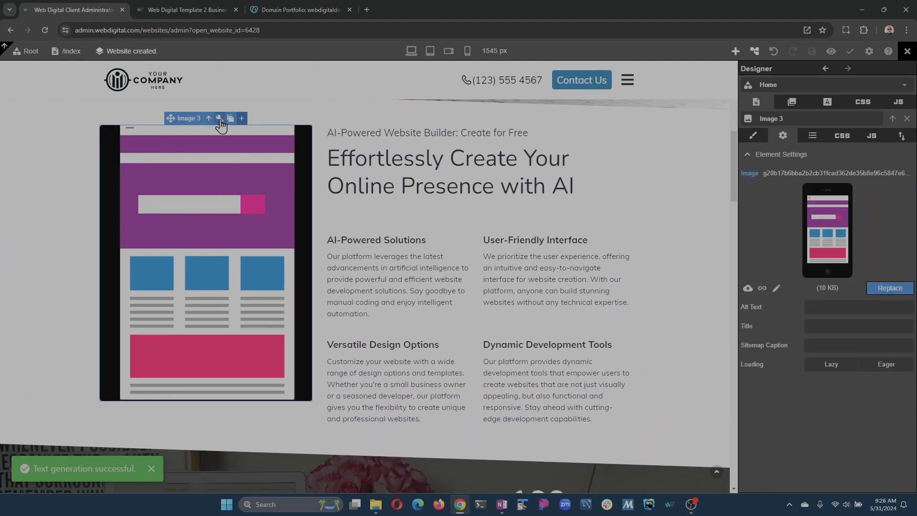
left_click(779, 289)
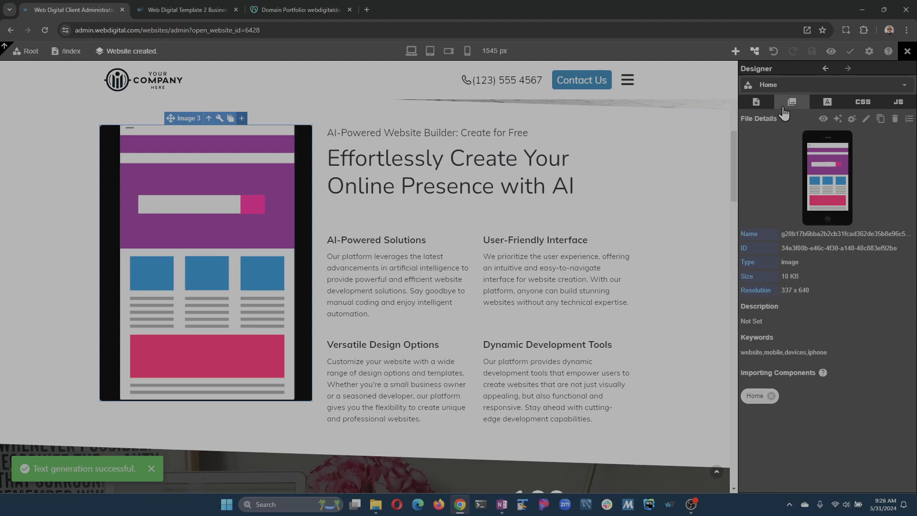
left_click(826, 68)
left_click(890, 283)
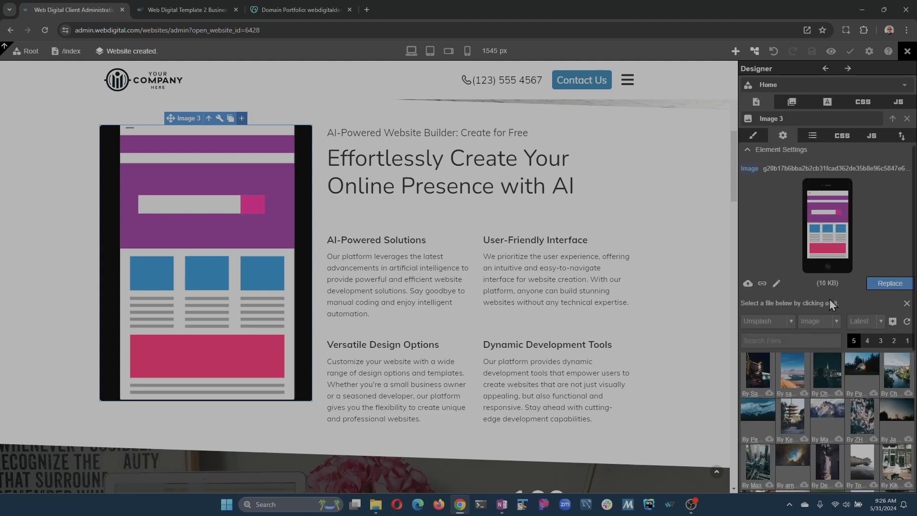
left_click(893, 321)
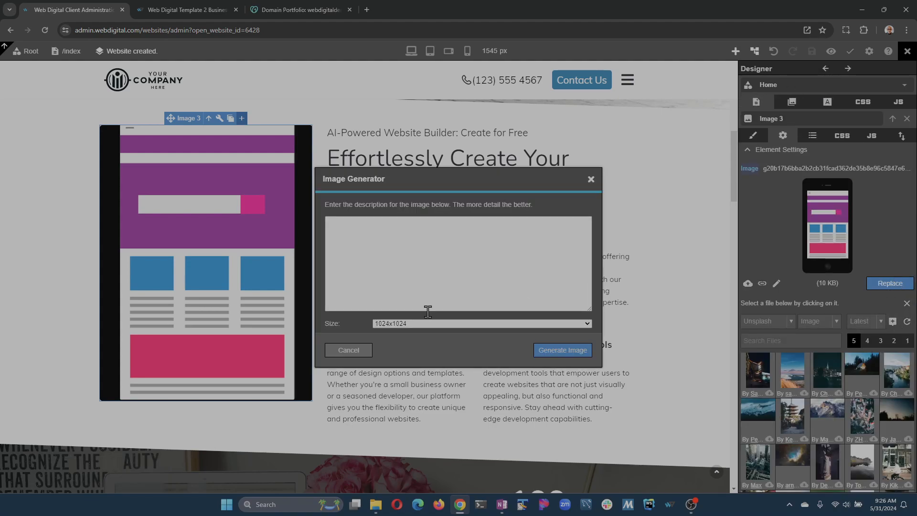
- Generate a replacement image at 1024x1792 from the description "AI creating a website"
left_click(471, 324)
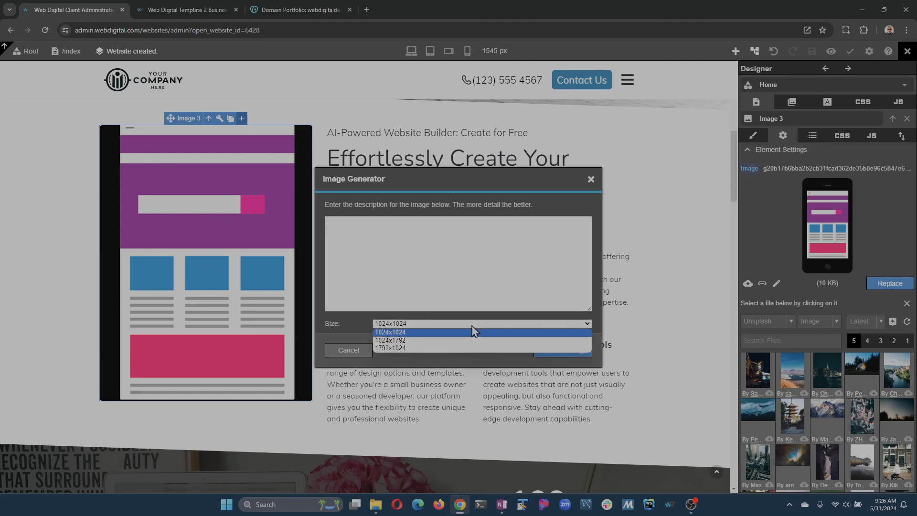
left_click(449, 340)
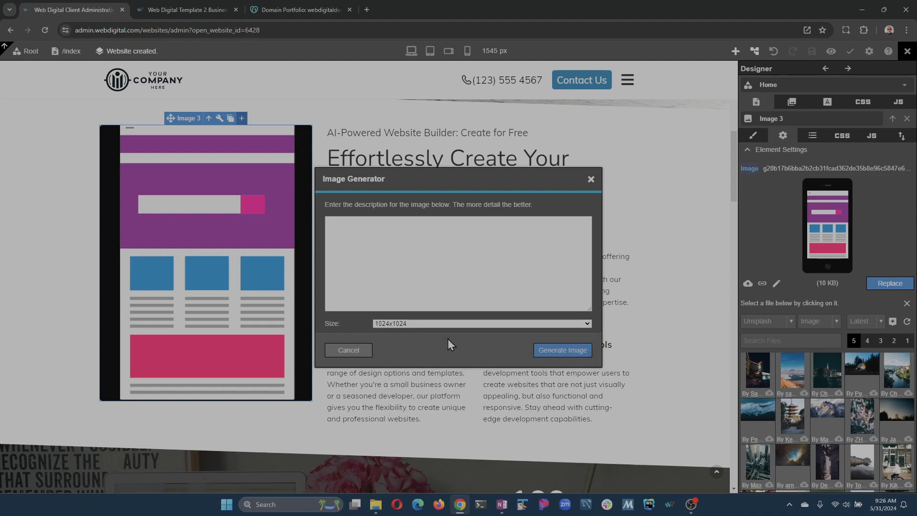
left_click(470, 266)
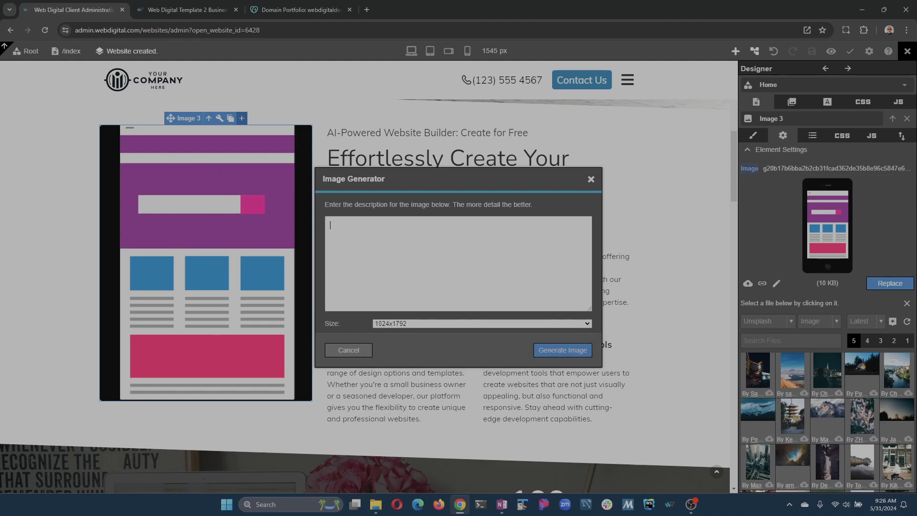
key("alt+Tab")
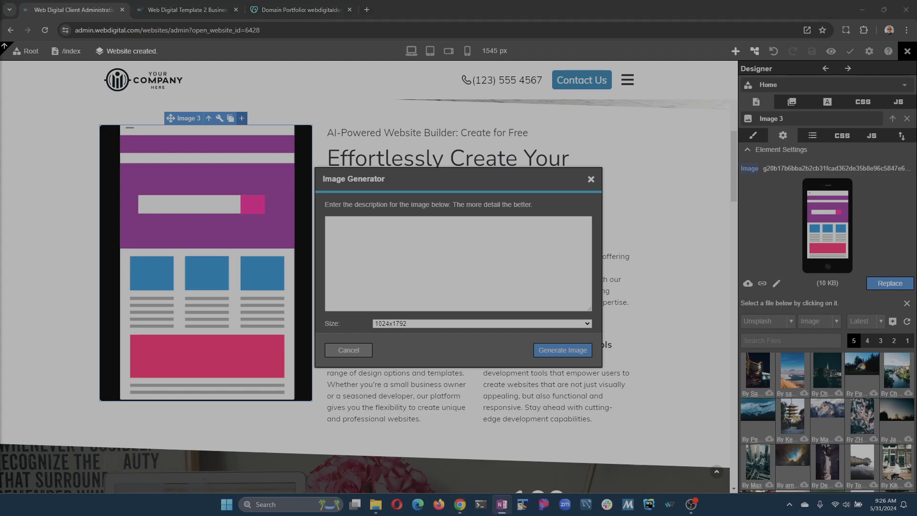
left_click(428, 258)
type("AI creating a website")
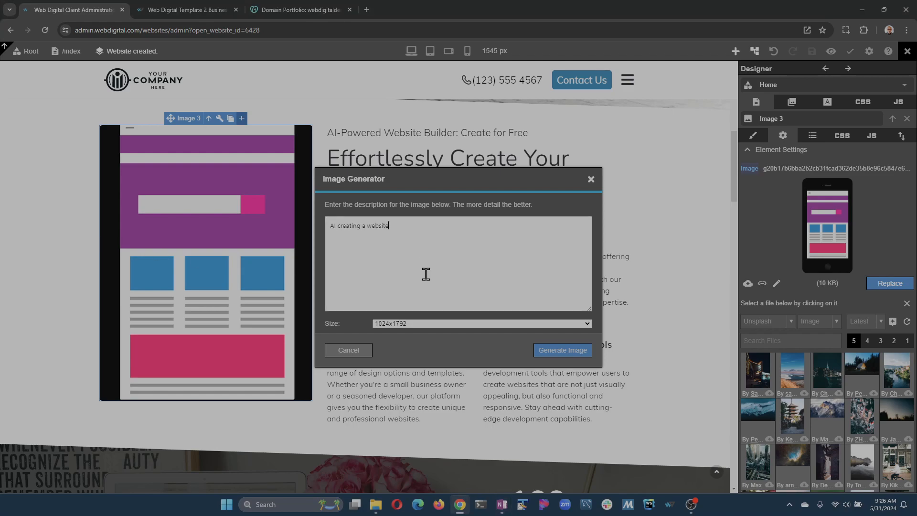
left_click(573, 356)
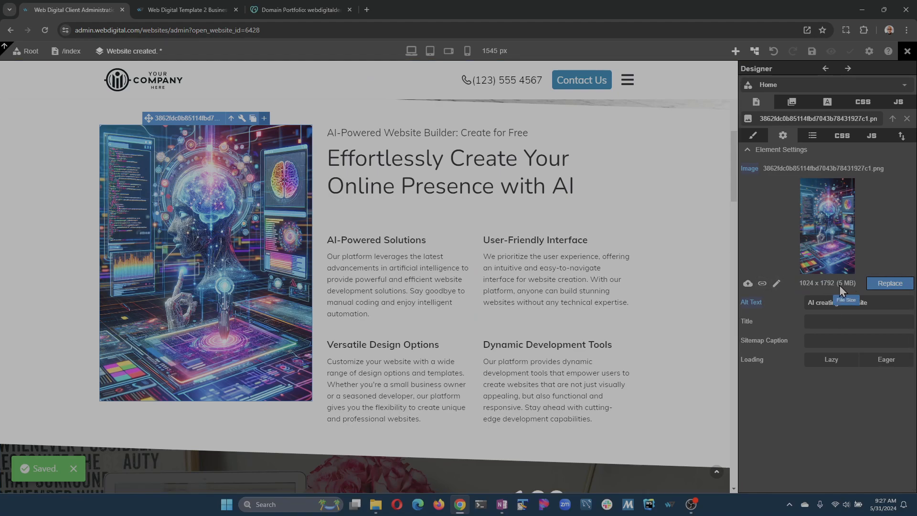
- Convert the generated AI image beside the slogan heading from PNG to JPG
left_click(777, 285)
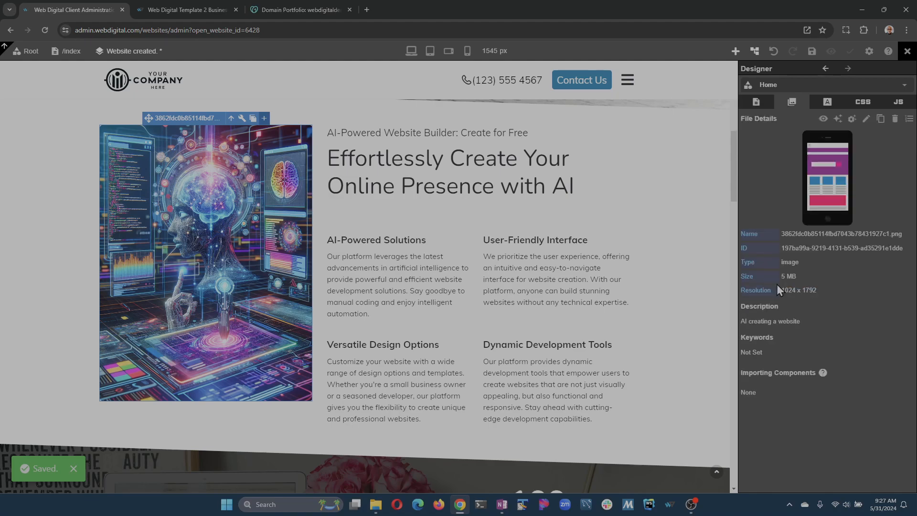
left_click(852, 119)
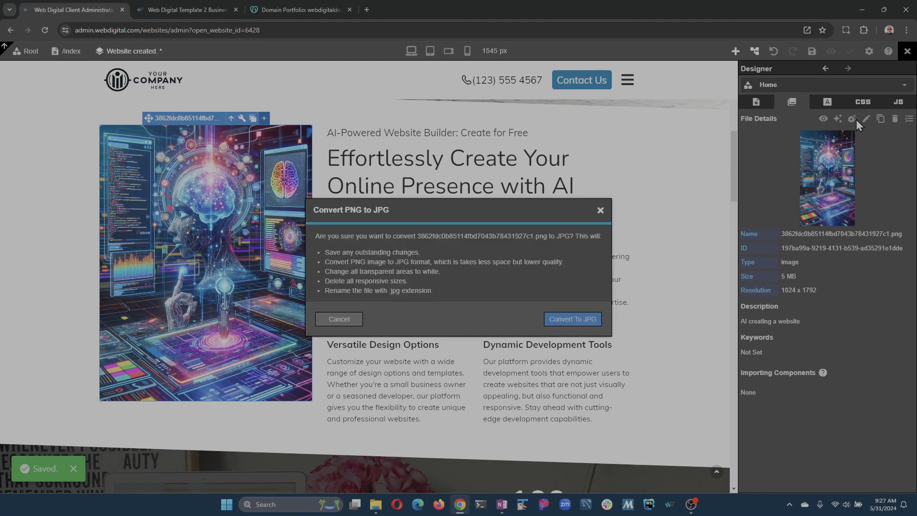
left_click(575, 321)
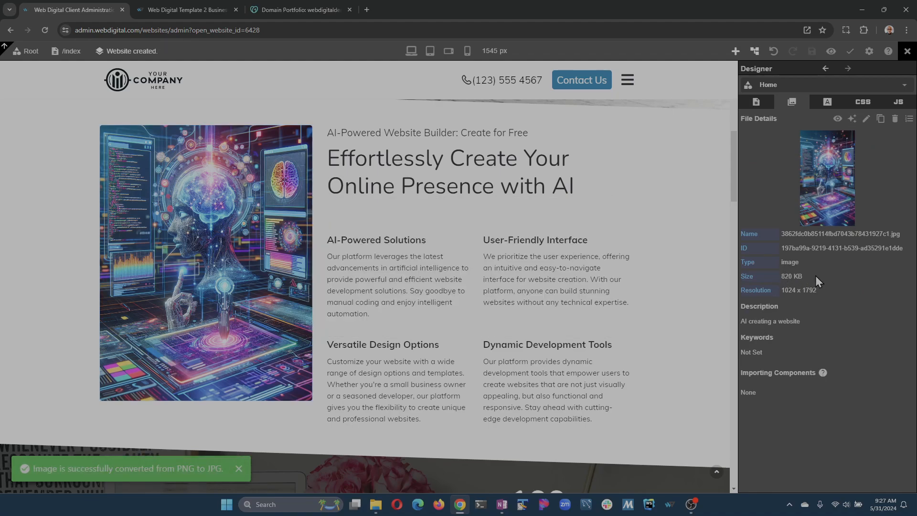
- Resize the converted JPG image to a width of 600 px, save it and close the image editor
left_click(853, 120)
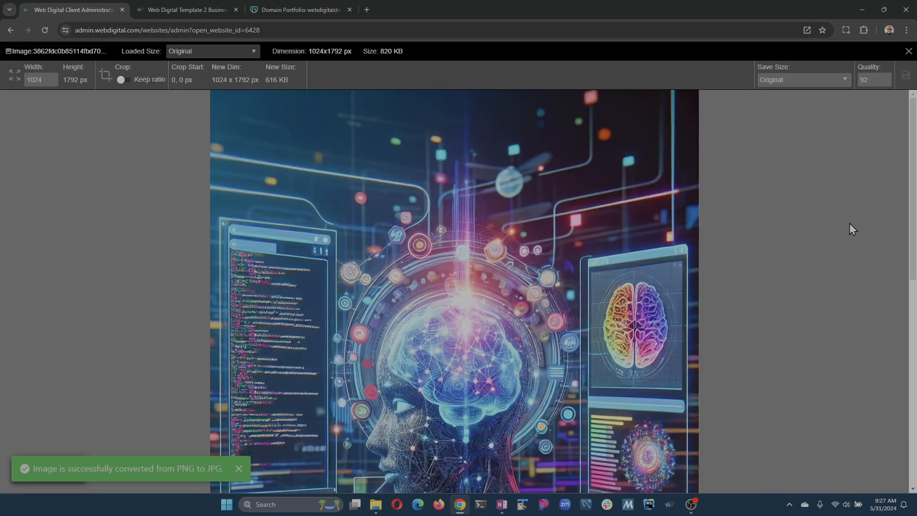
left_click(239, 469)
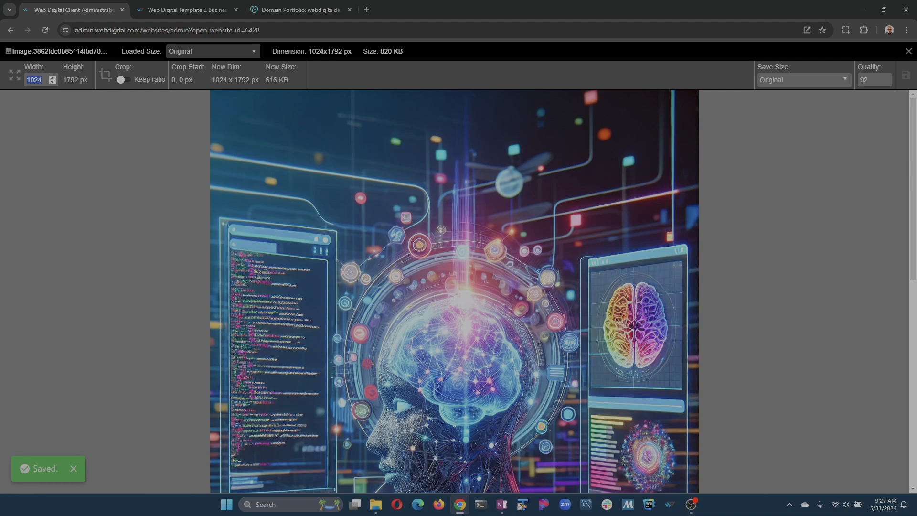
type("600")
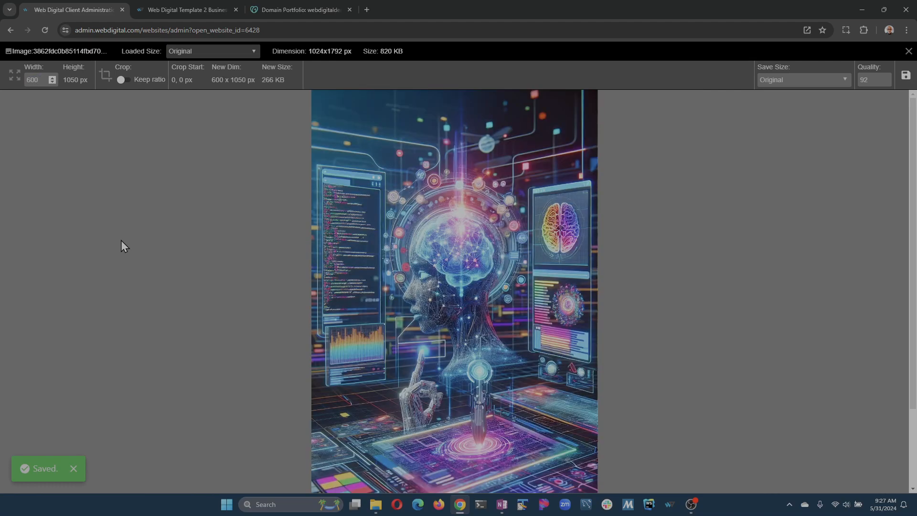
scroll(337, 283, "down", 2)
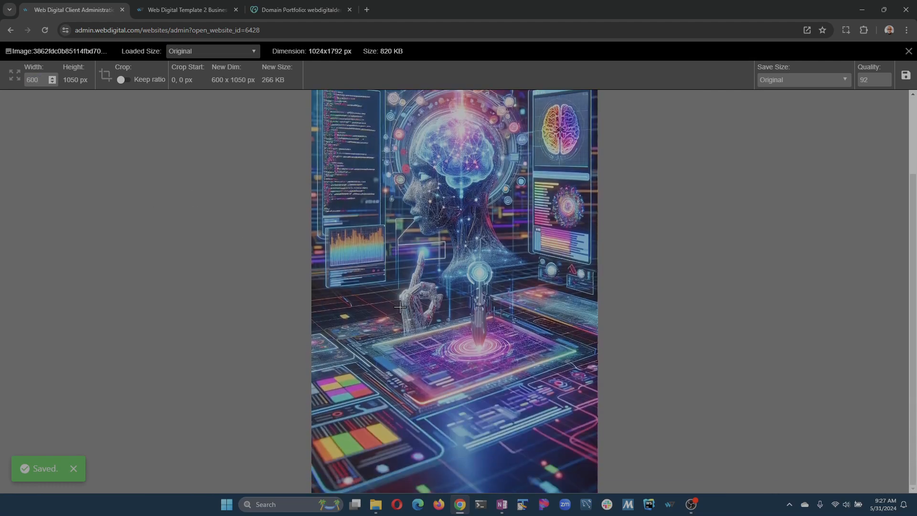
scroll(400, 307, "up", 2)
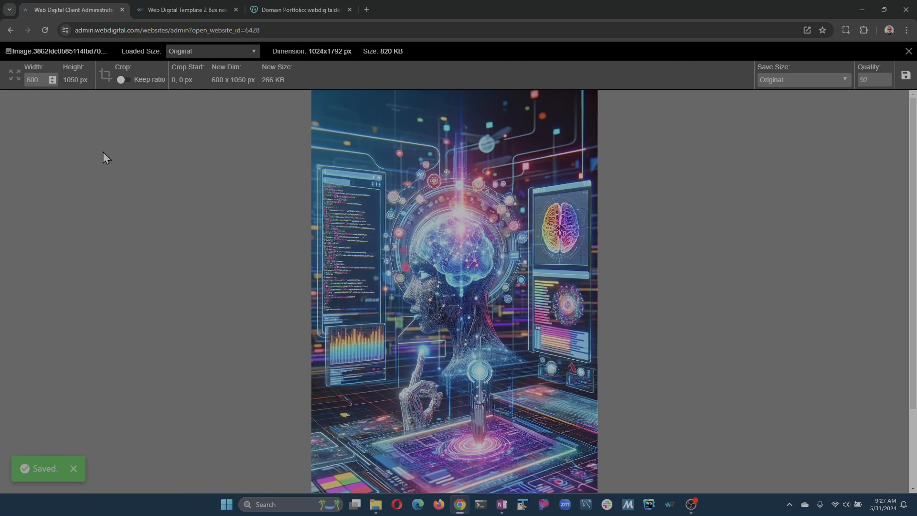
key("Tab")
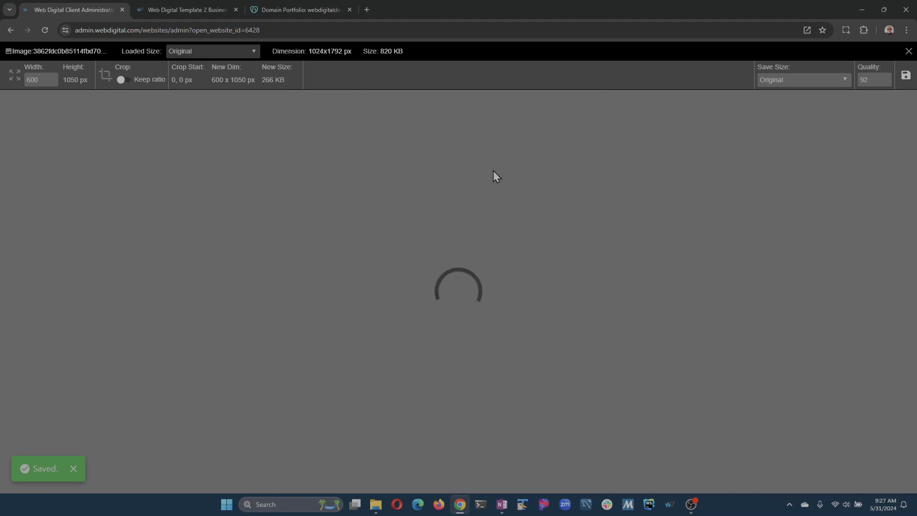
left_click(166, 469)
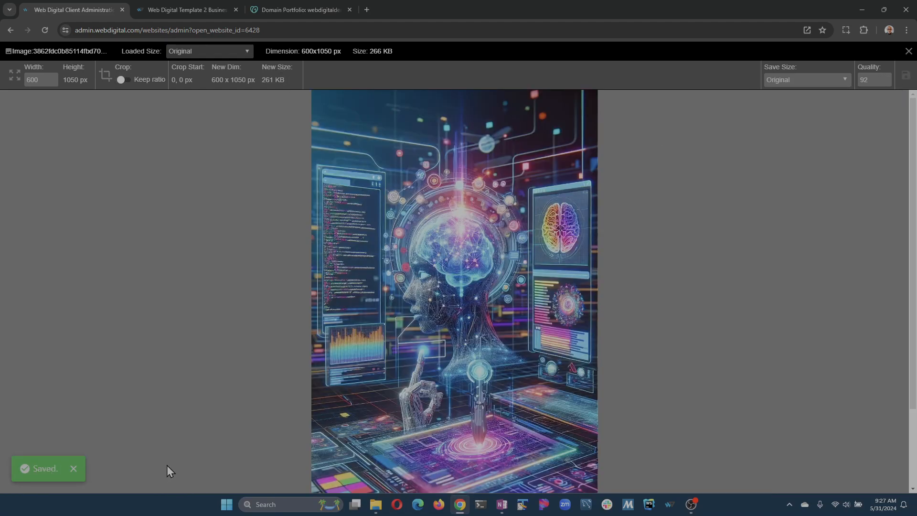
left_click(909, 51)
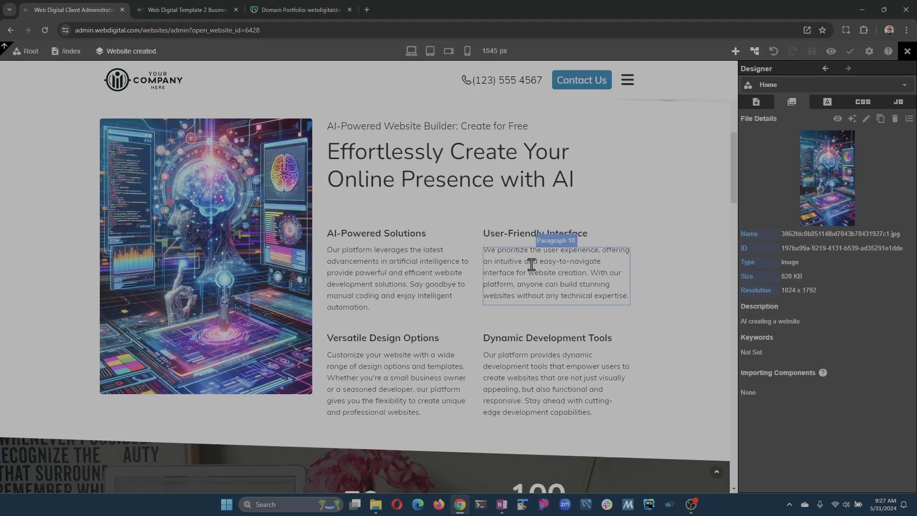
- Replace the placeholder header logo by uploading header_transparent_dark.png and save the website
scroll(532, 262, "down", 4)
scroll(434, 285, "up", 4)
scroll(208, 254, "down", 4)
scroll(246, 256, "down", 5)
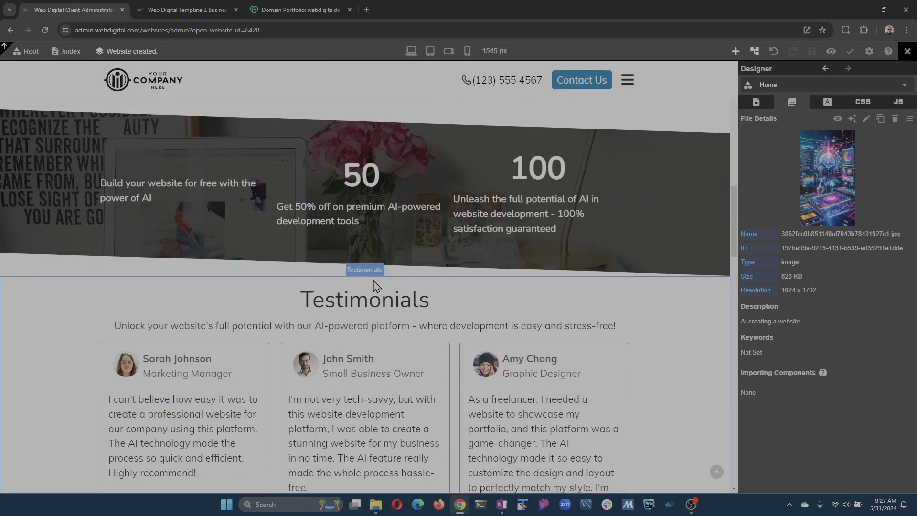
scroll(184, 159, "up", 7)
scroll(171, 149, "up", 4)
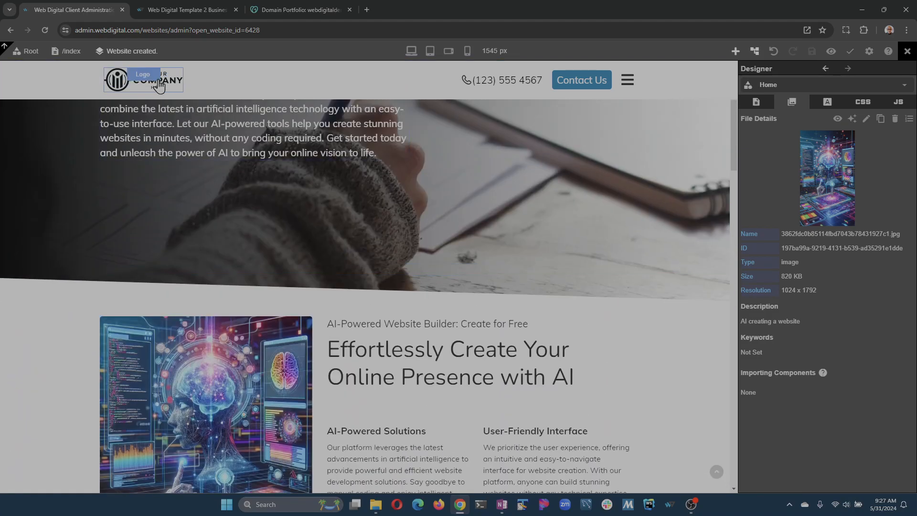
left_click(163, 84)
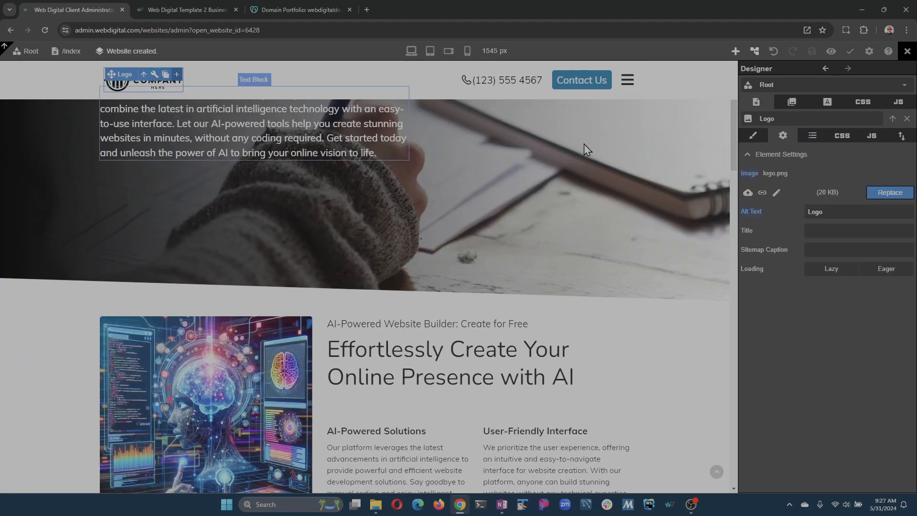
left_click(751, 220)
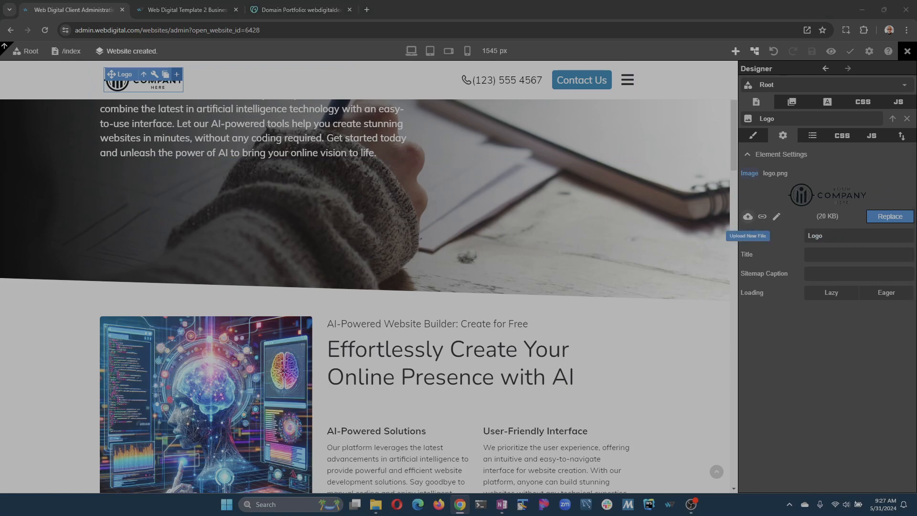
double_click(235, 204)
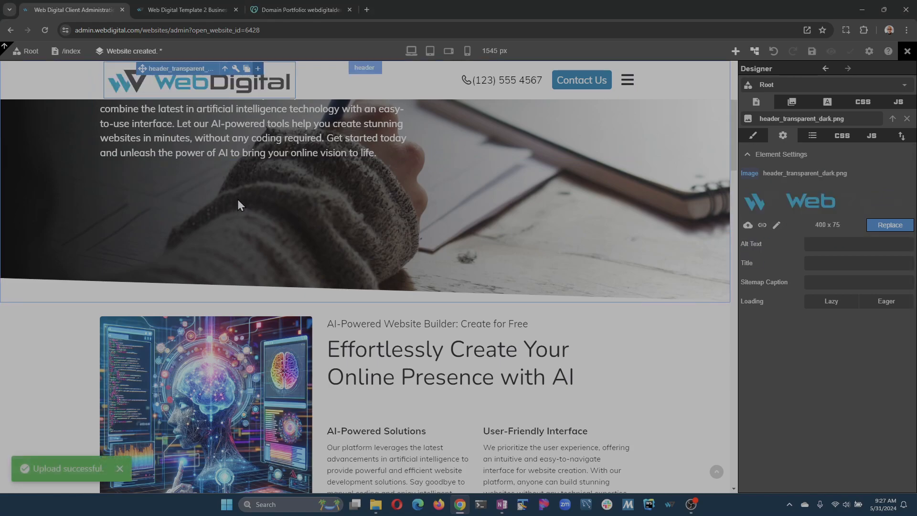
left_click(812, 52)
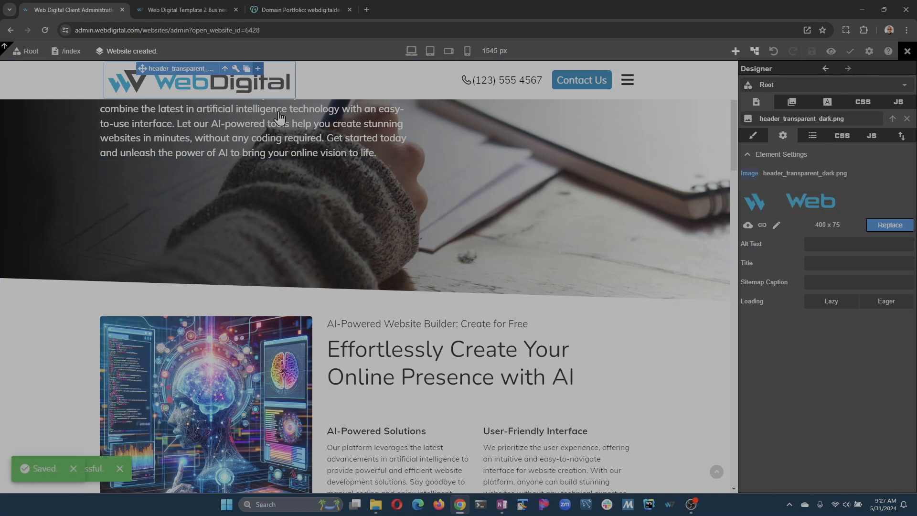
- Go to the Services page through the site's navigation and review its service sections
scroll(426, 354, "up", 4)
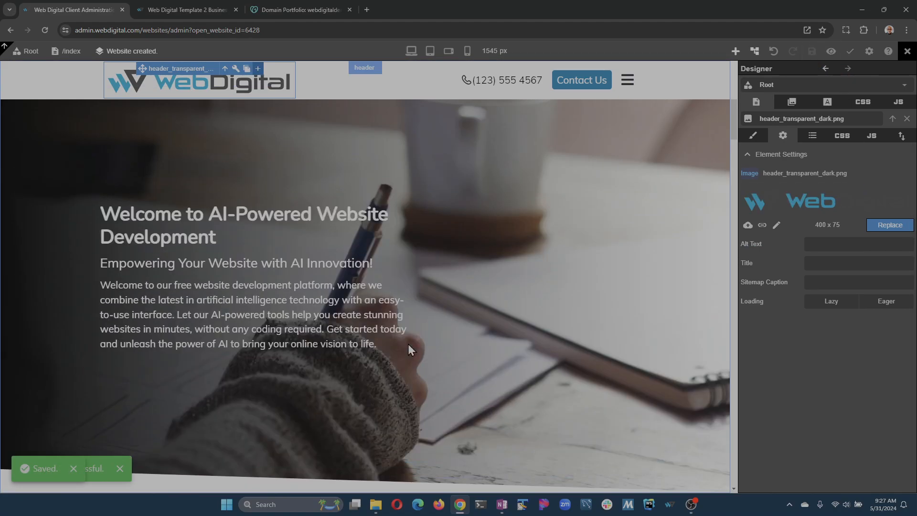
left_click(628, 80)
left_click(641, 150)
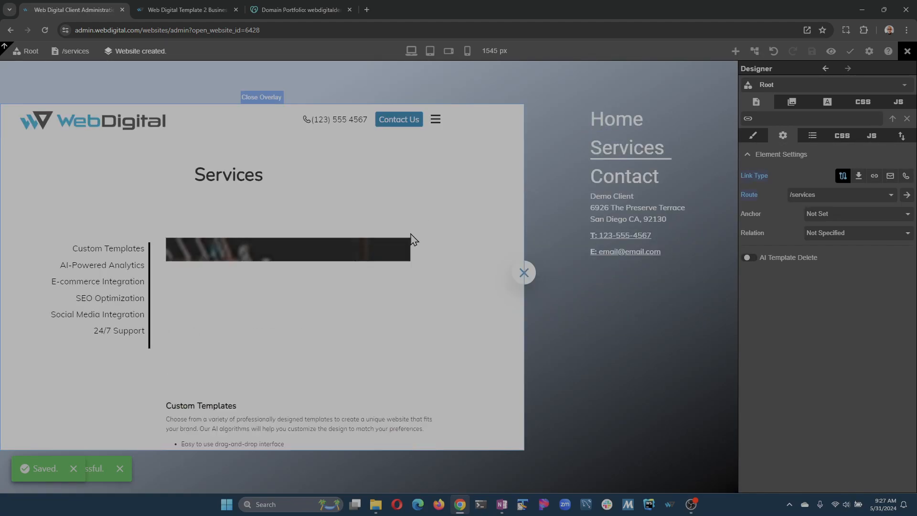
left_click(524, 272)
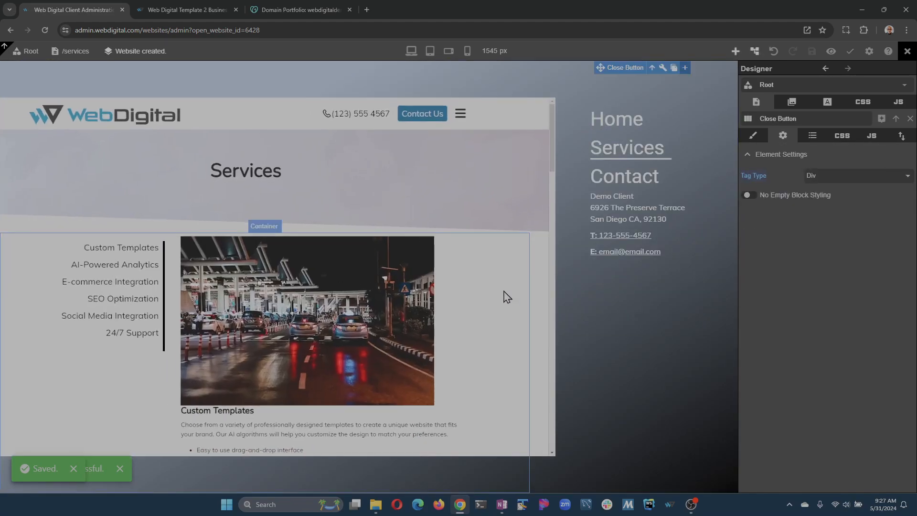
scroll(472, 289, "down", 5)
scroll(473, 289, "down", 20)
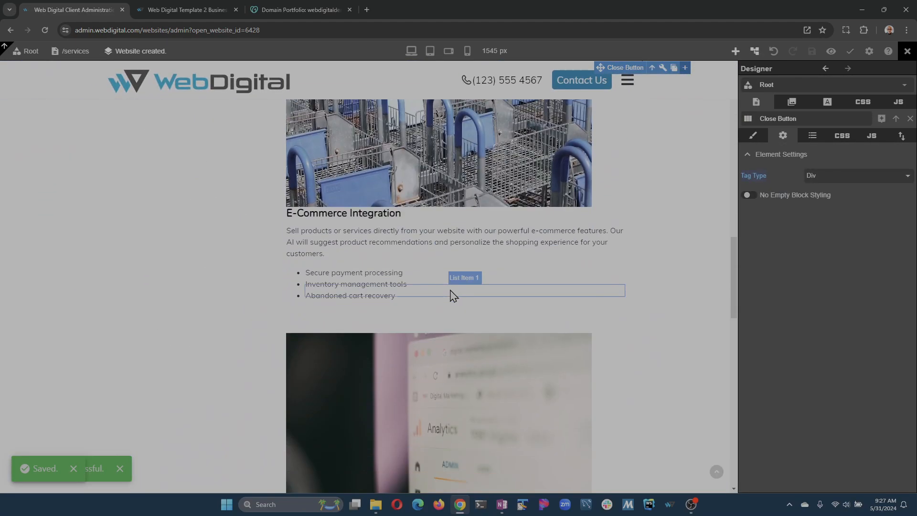
scroll(451, 291, "up", 20)
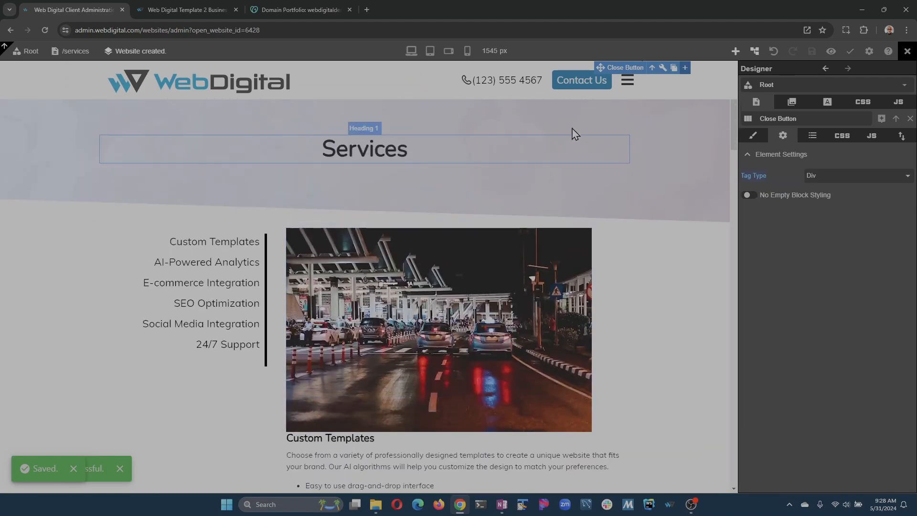
- Go to the Contact page through the site's navigation and review its contact details, form and map
left_click(628, 80)
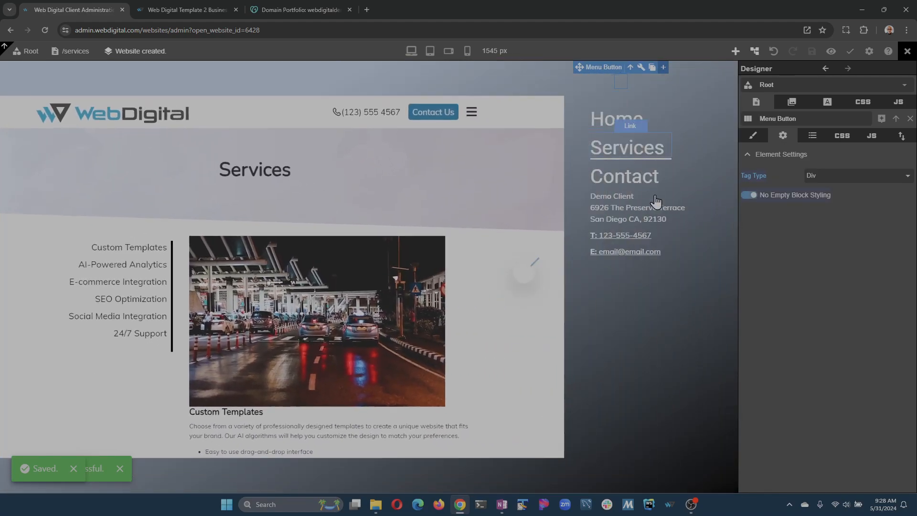
left_click(664, 174)
left_click(657, 155)
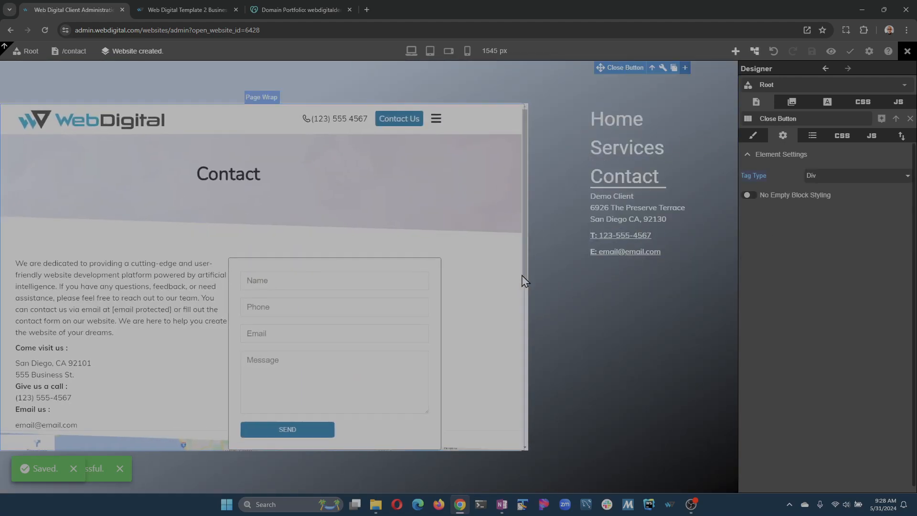
left_click(523, 273)
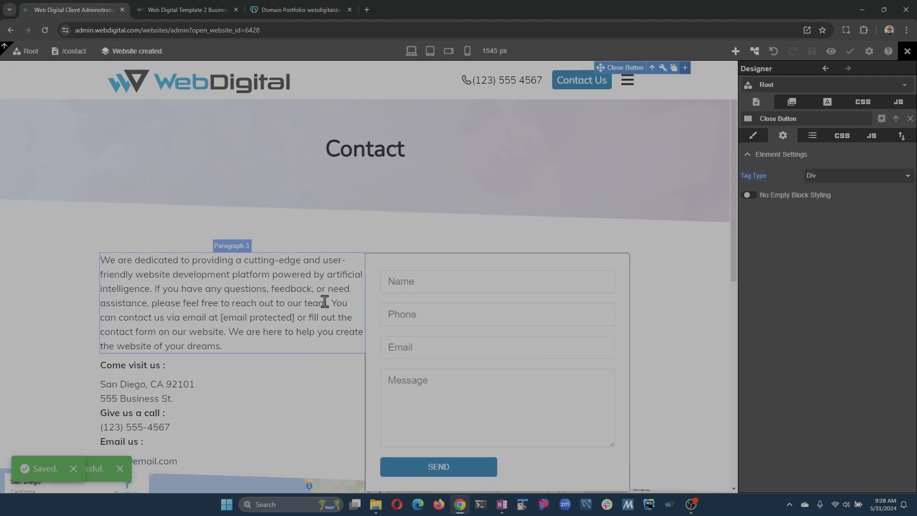
scroll(239, 287, "down", 5)
scroll(185, 241, "up", 2)
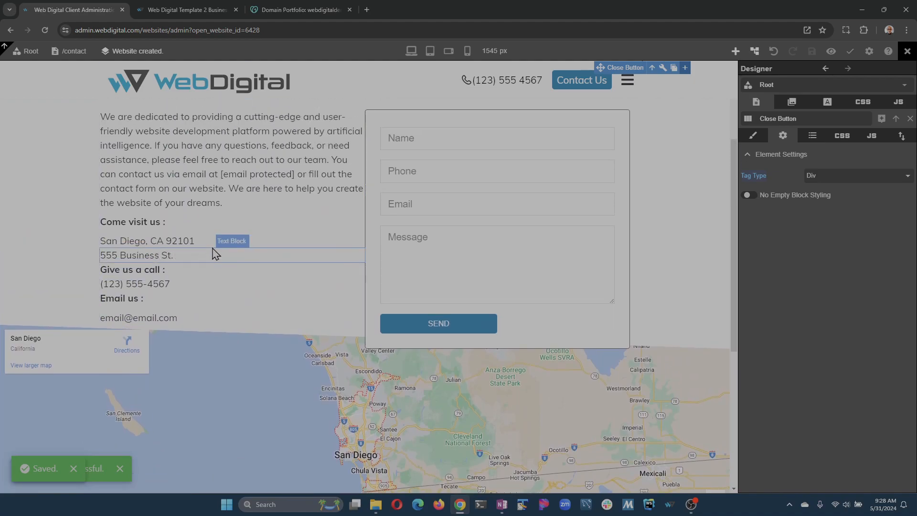
scroll(273, 257, "up", 3)
scroll(377, 324, "down", 2)
scroll(219, 246, "up", 1)
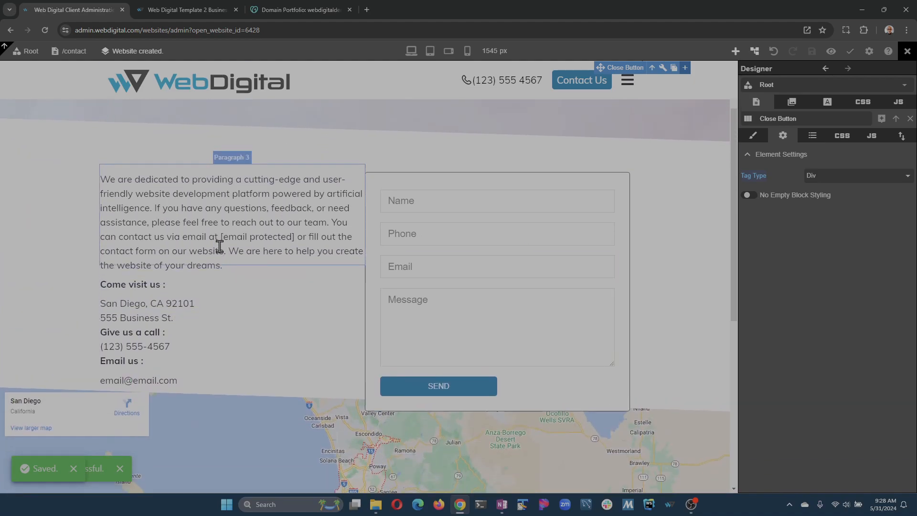
scroll(220, 246, "up", 2)
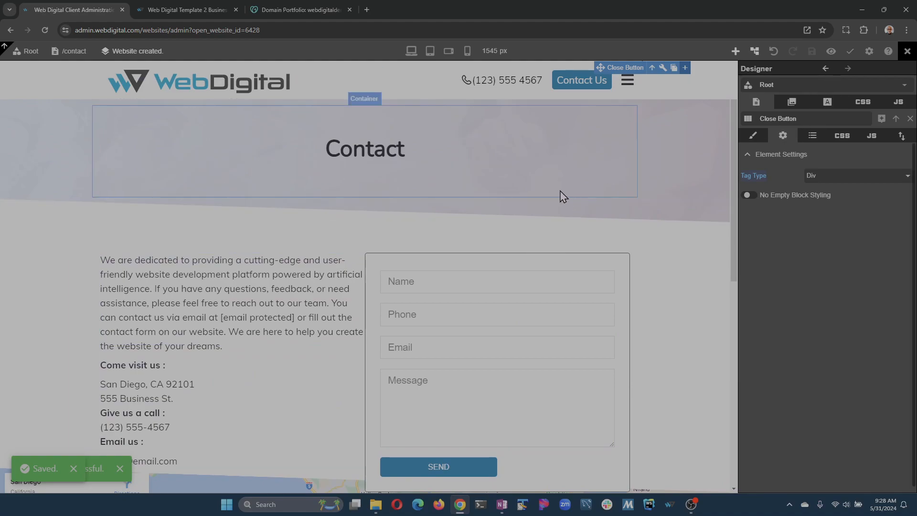
- Commit and publish the website with the commit message "this is the final version"
left_click(850, 51)
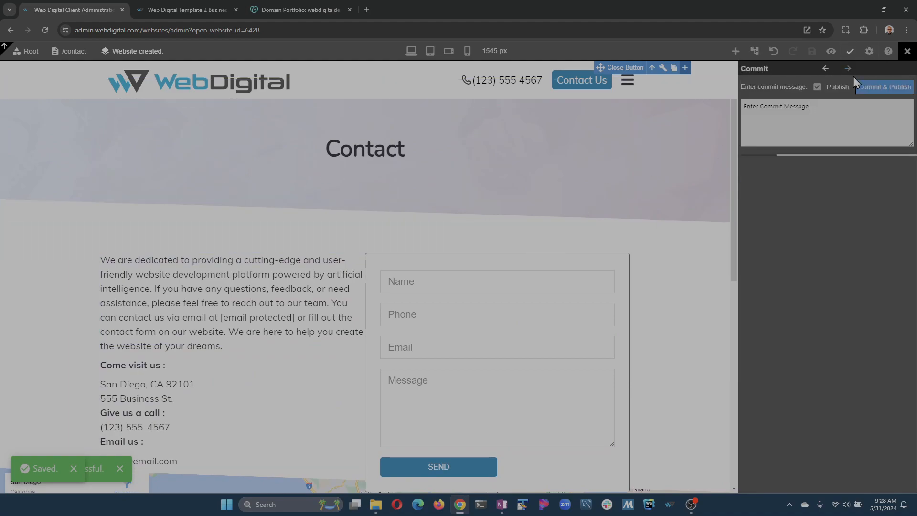
left_click(833, 115)
type("this is the final versio")
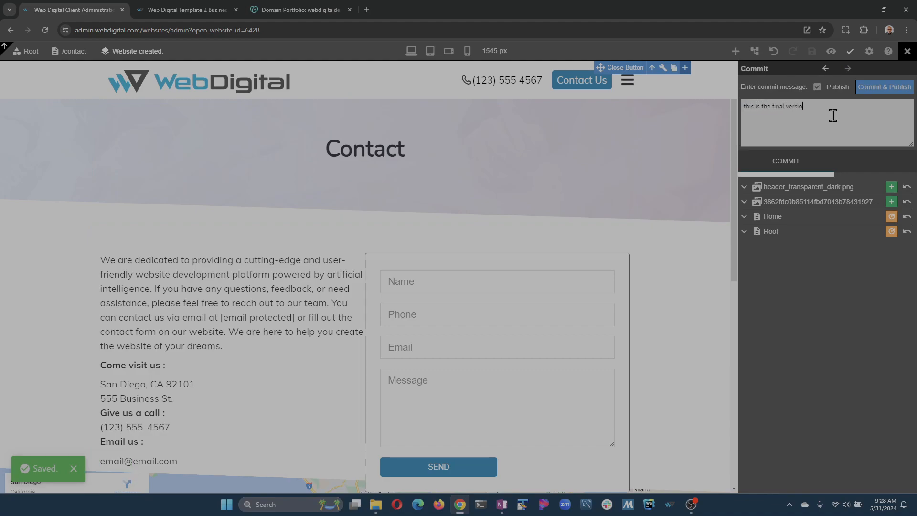
left_click(891, 87)
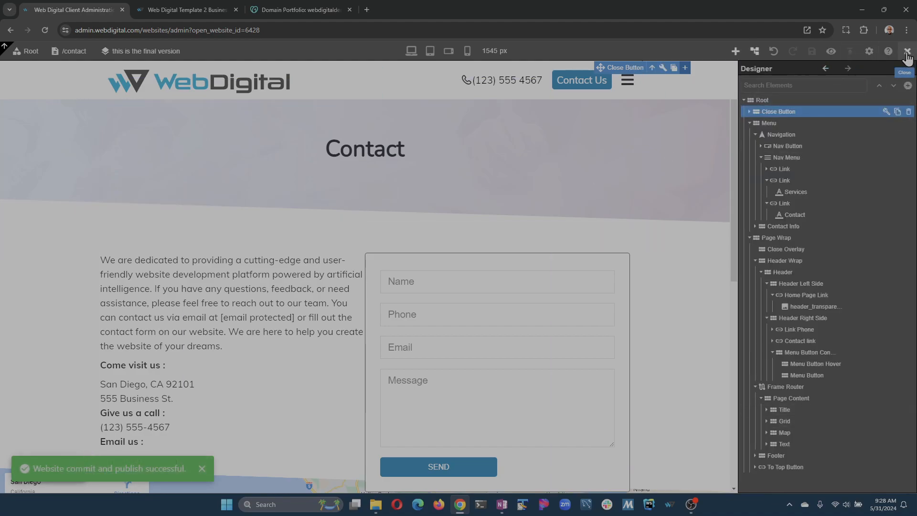
- Close the designer, open the test ai website's general settings and view the published site to check its home page
left_click(908, 51)
left_click(284, 232)
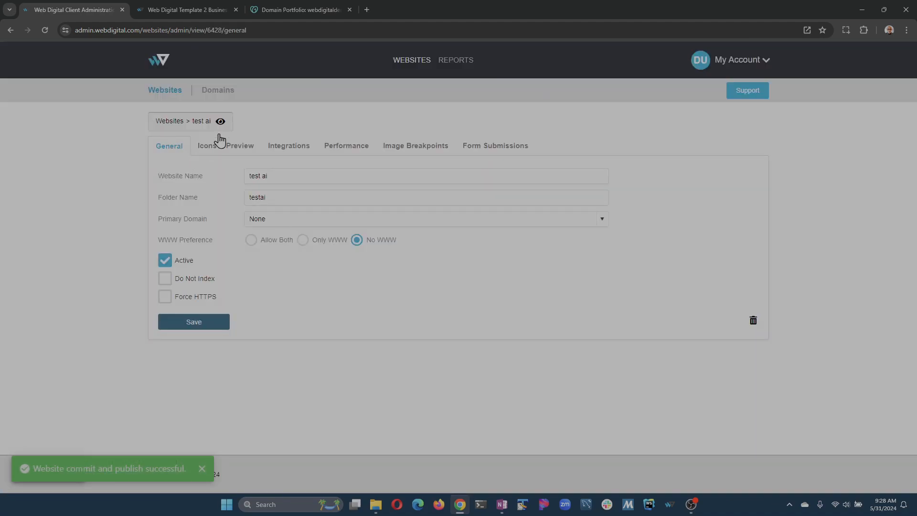
left_click(221, 122)
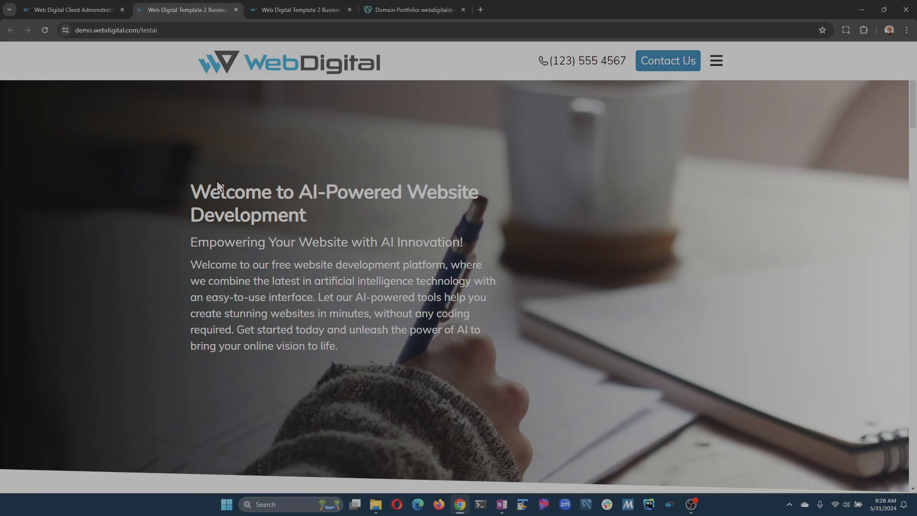
scroll(306, 300, "down", 15)
scroll(306, 301, "down", 10)
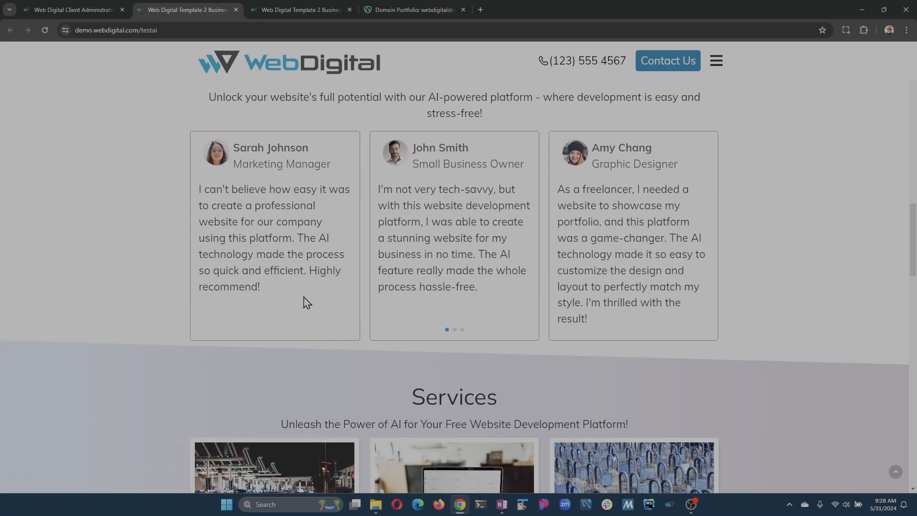
scroll(215, 216, "up", 5)
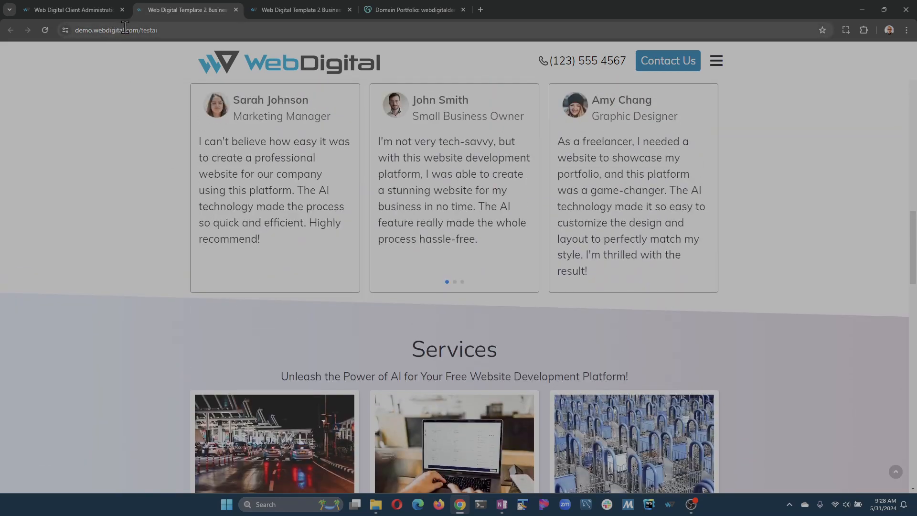
- Open the WebDigital domain setup instructions, then review webdigitaldemo.com's A record and www CNAME record in GoDaddy's DNS records
left_click(98, 8)
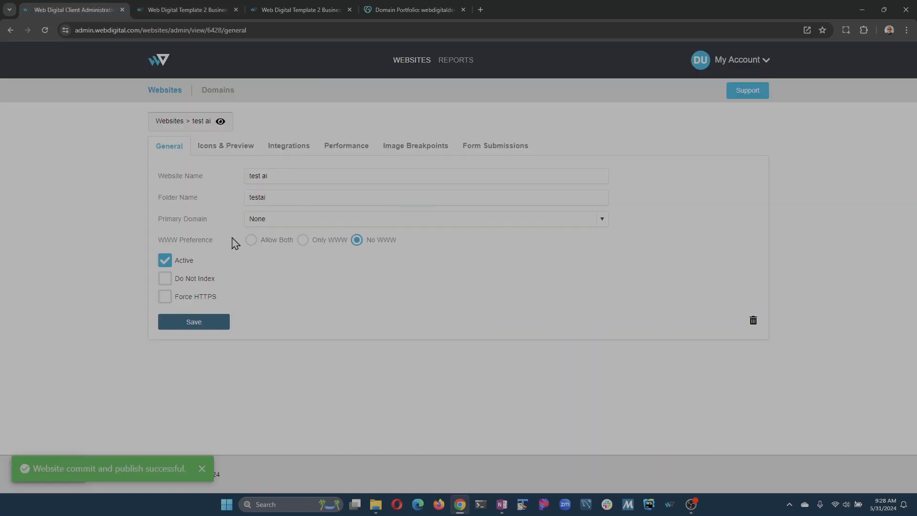
left_click(229, 92)
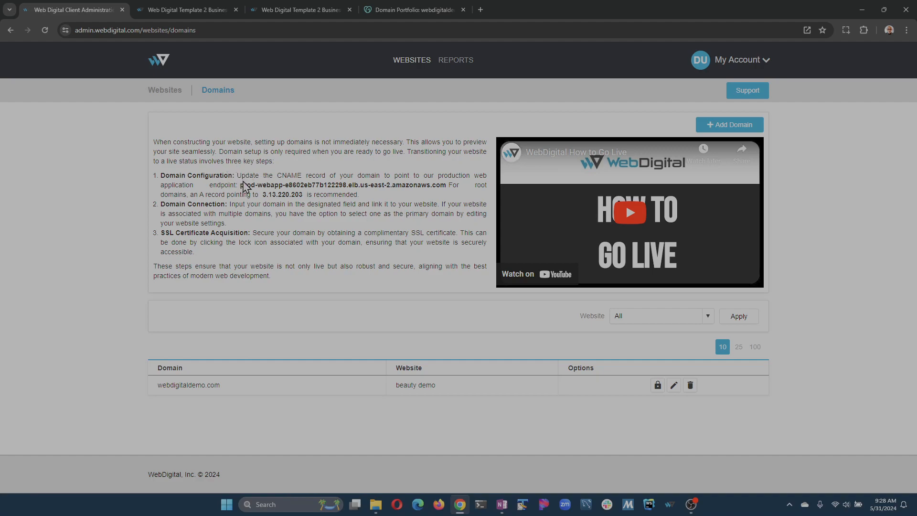
left_click(432, 11)
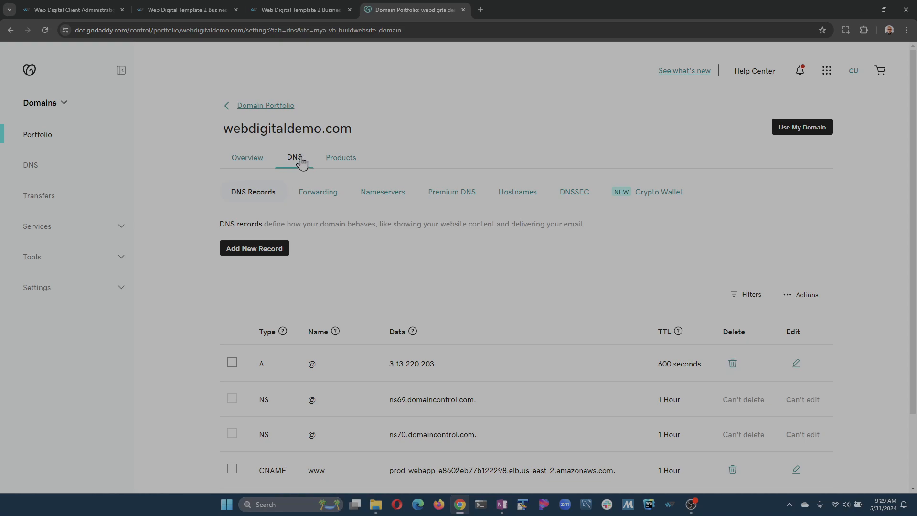
scroll(501, 306, "down", 1)
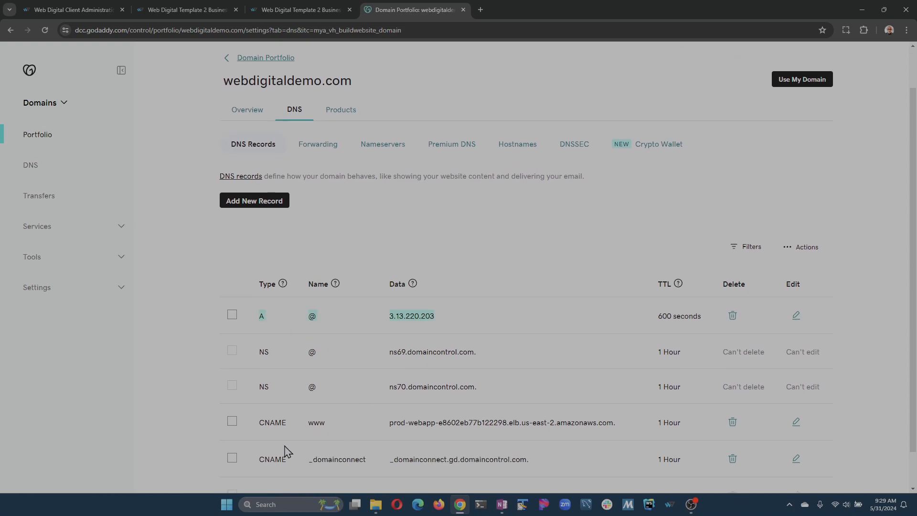
left_click_drag(570, 421, 643, 428)
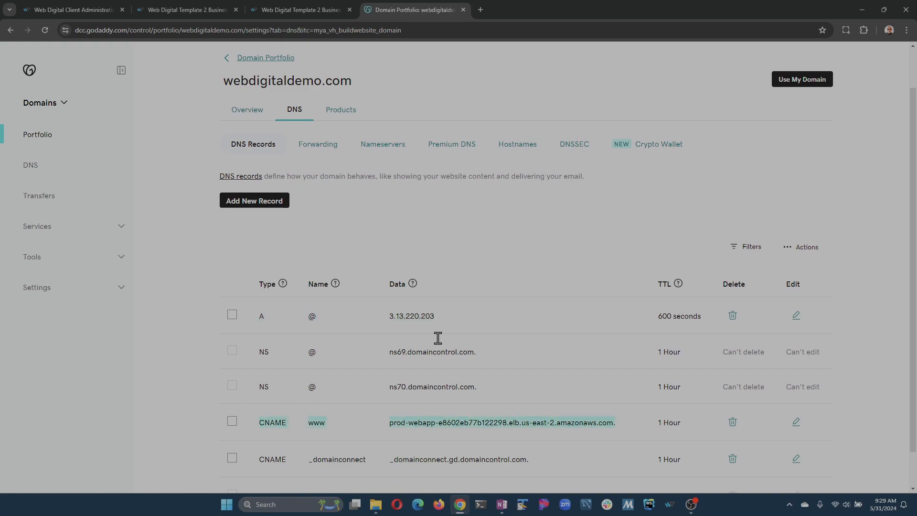
- Compare the CNAME endpoint and root-domain A record address in WebDigital's domain instructions with the matching GoDaddy DNS records
left_click(67, 10)
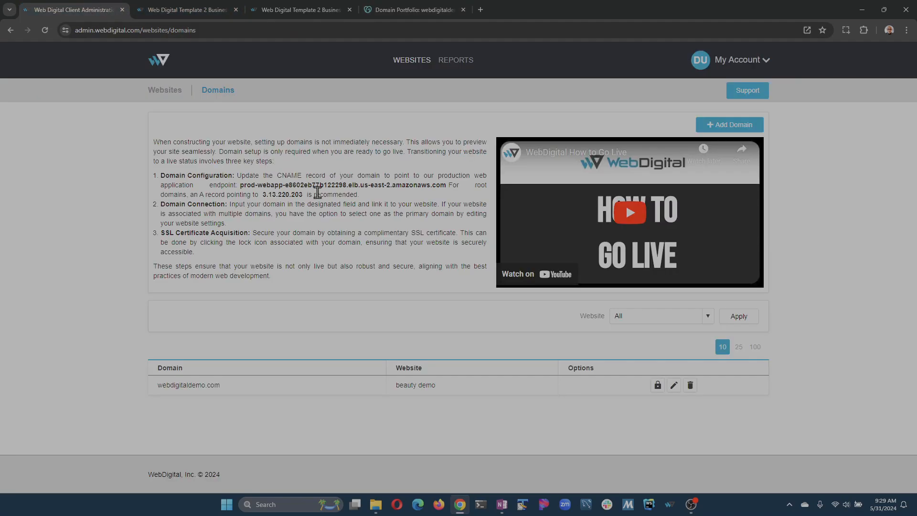
left_click_drag(240, 186, 446, 186)
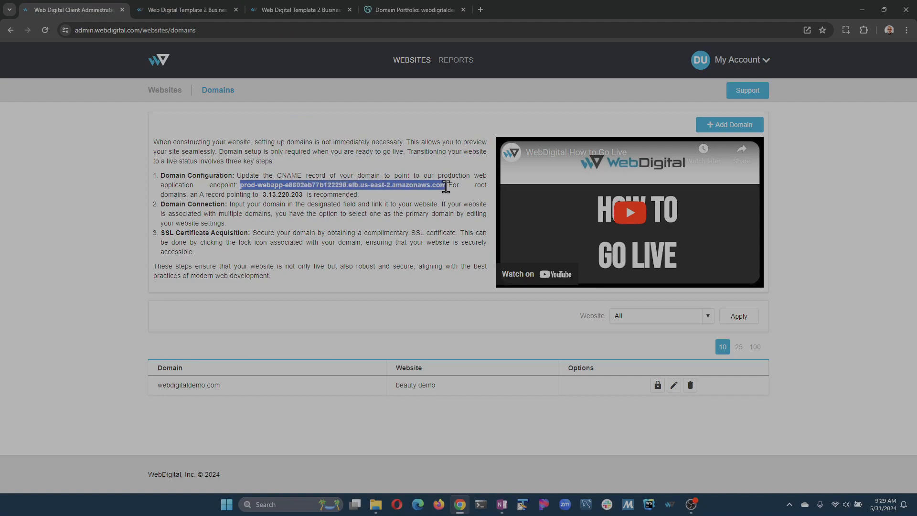
left_click(414, 10)
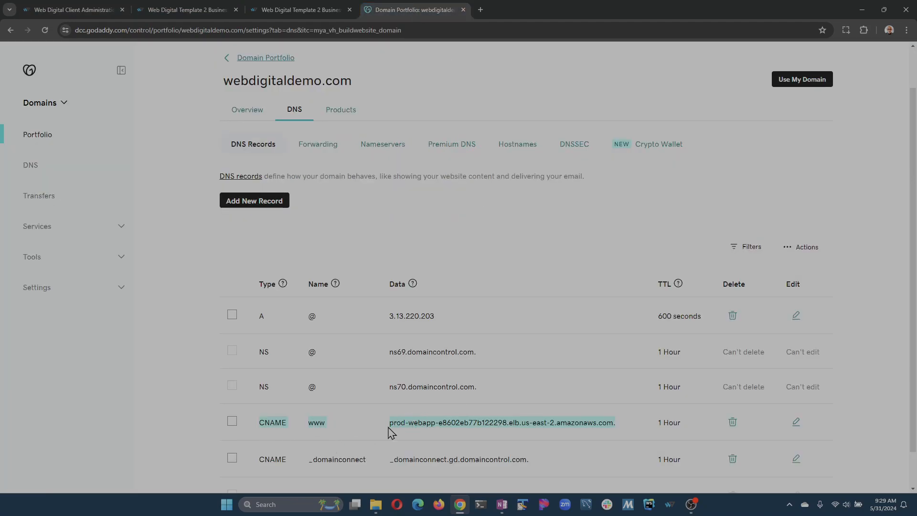
key("ctrl+1")
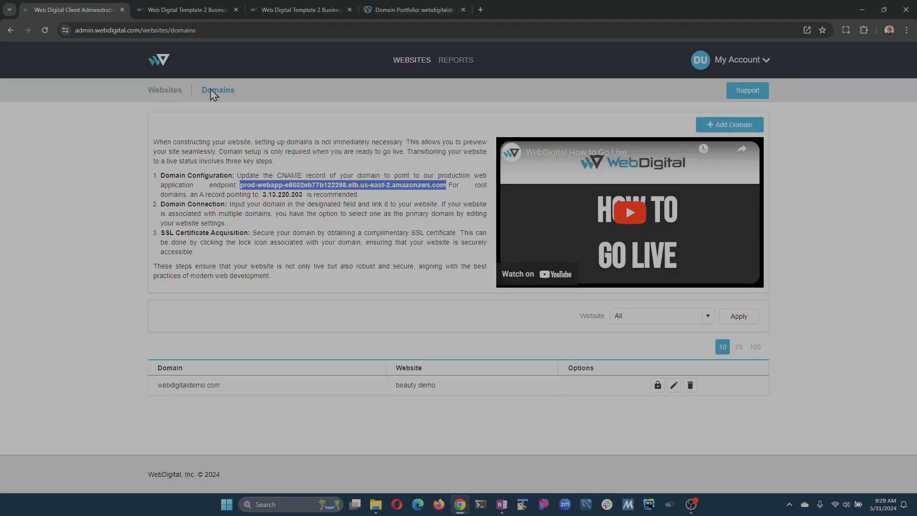
left_click_drag(263, 195, 301, 195)
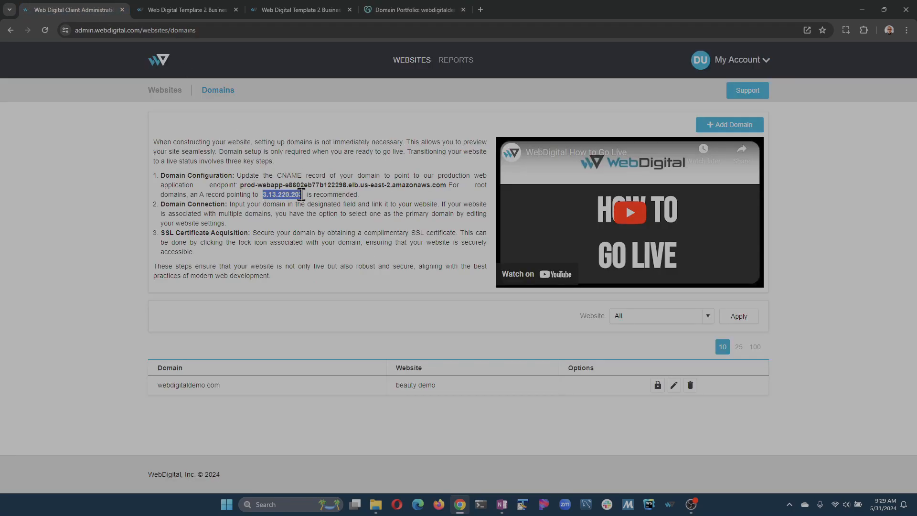
left_click(423, 8)
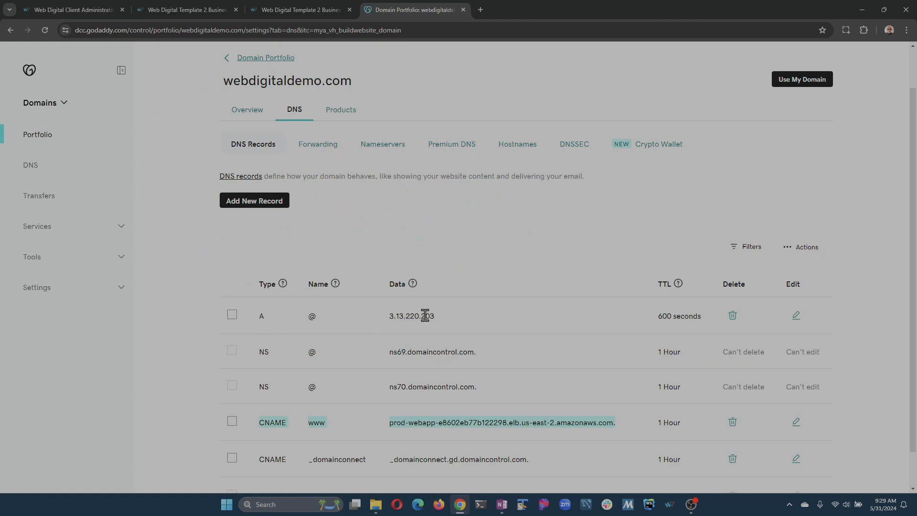
key("ctrl+1")
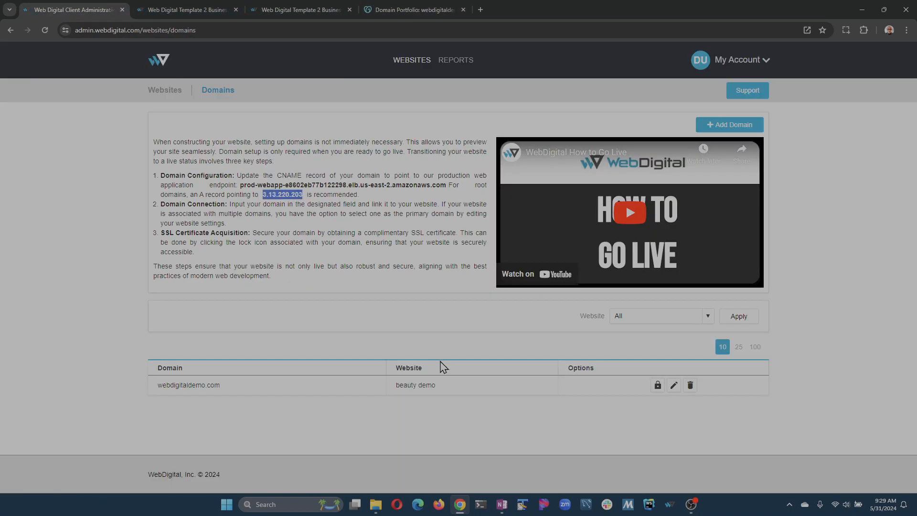
left_click(444, 251)
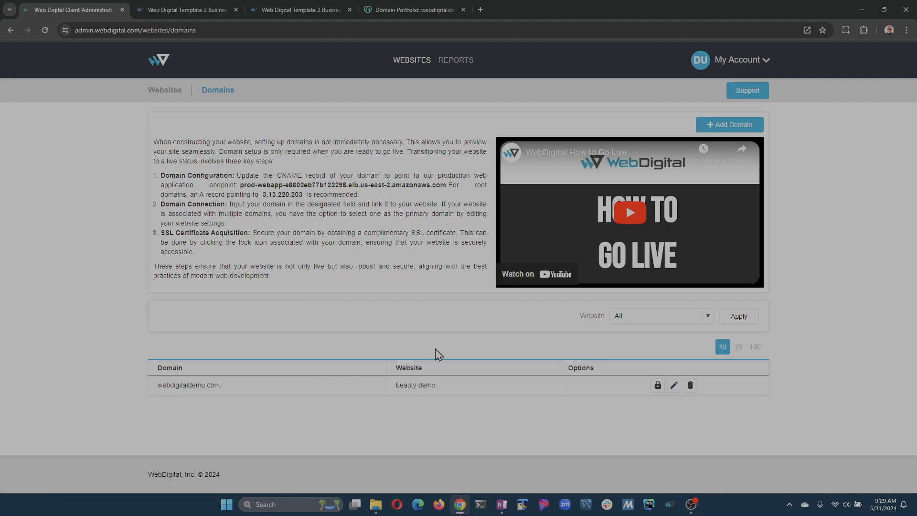
- Look at the form for adding a domain without submitting it, and reassign the existing webdigitaldemo.com domain to the test ai website
left_click(722, 126)
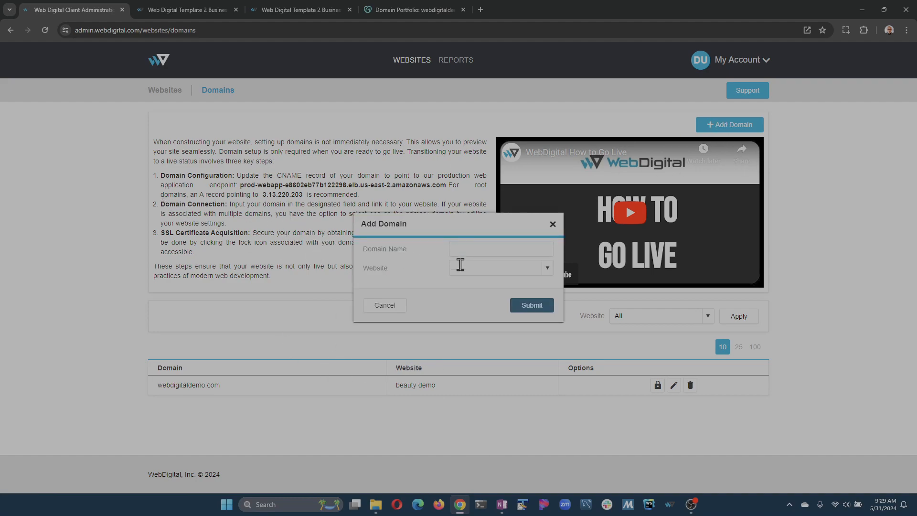
left_click(384, 305)
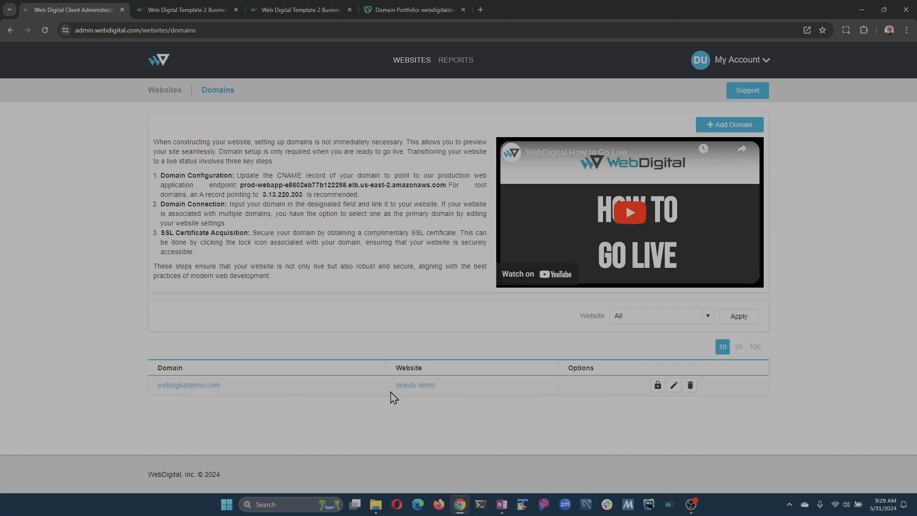
left_click(673, 385)
left_click(510, 264)
left_click(509, 305)
left_click(530, 297)
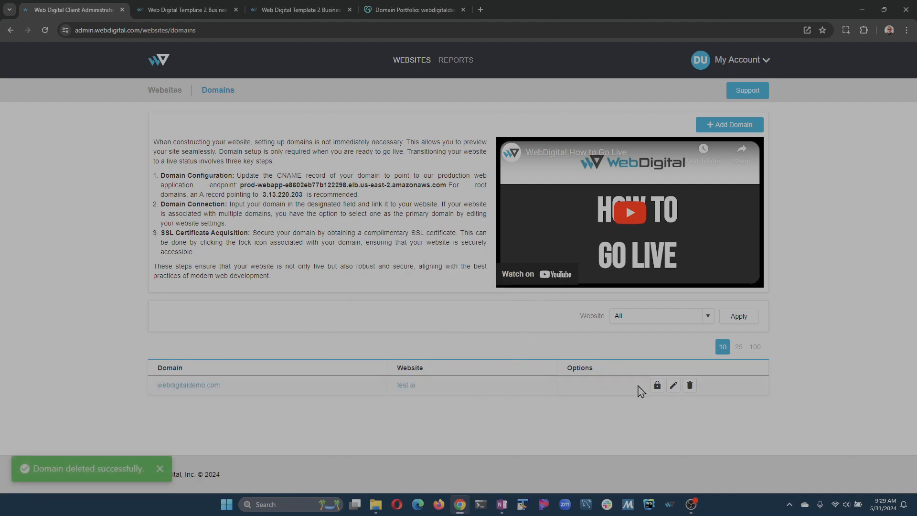
- Check the SSL certificate page for webdigitaldemo.com, view the websites overview and return to the domain list
left_click(657, 385)
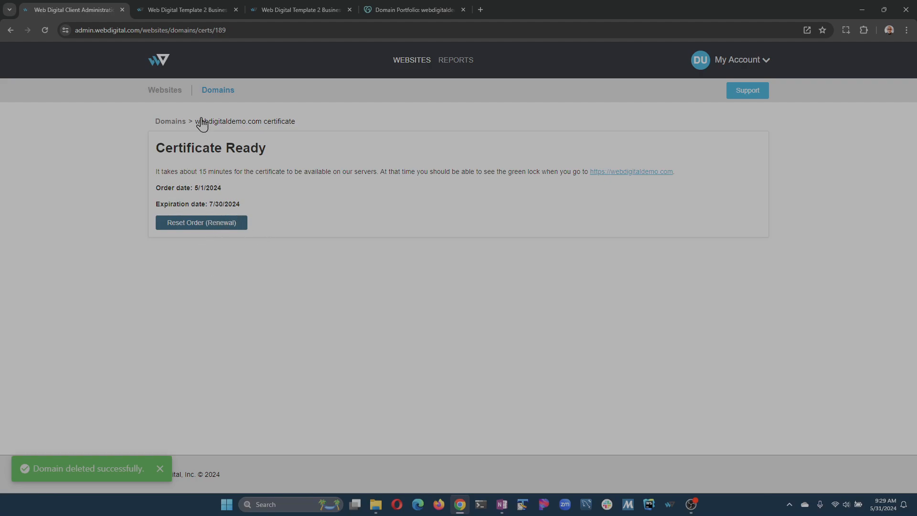
left_click(171, 91)
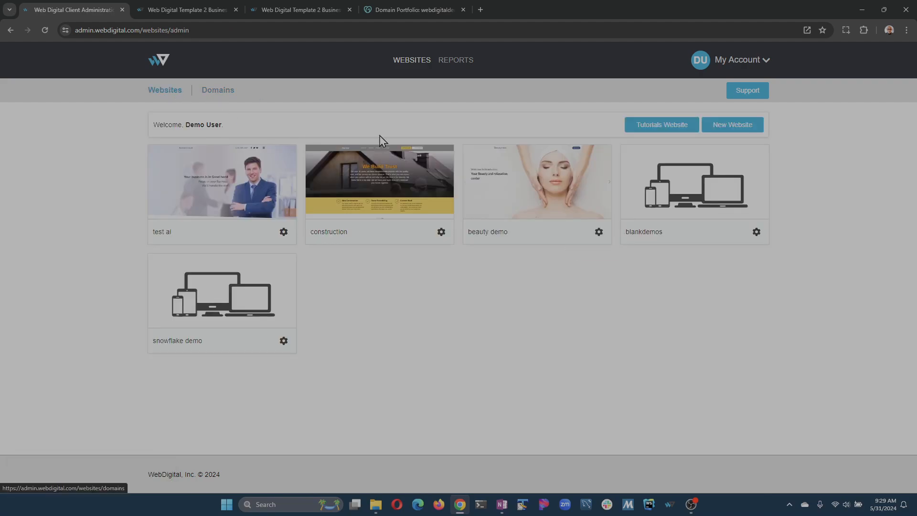
left_click(207, 91)
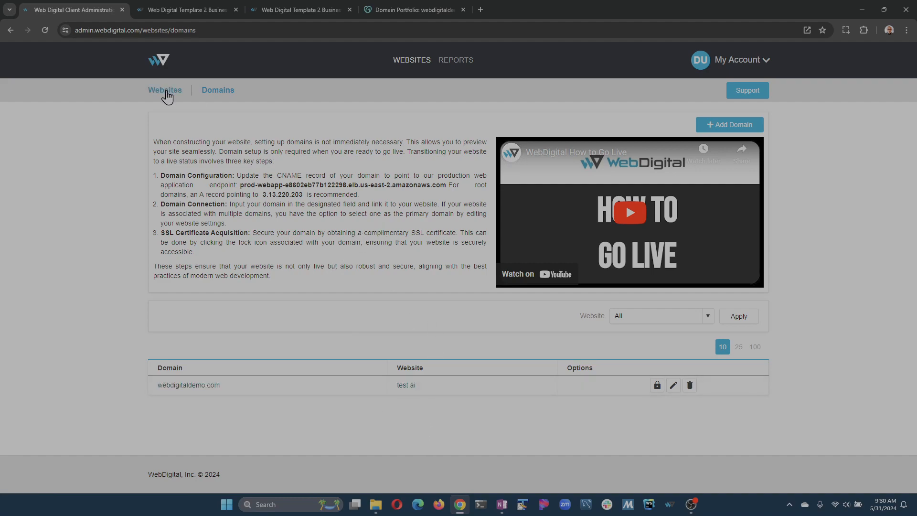
- Reload the live site at webdigitaldemo.com and review its home page down to the footer
left_click(187, 10)
left_click(255, 9)
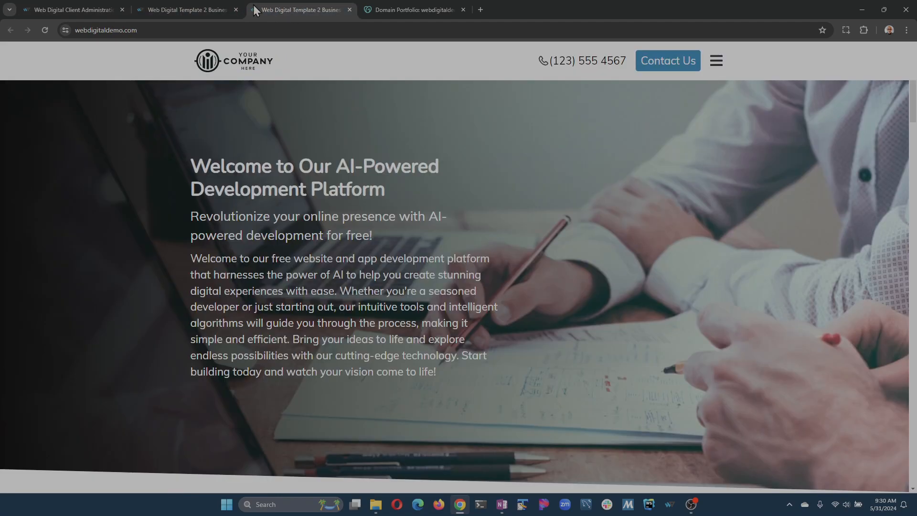
left_click(45, 30)
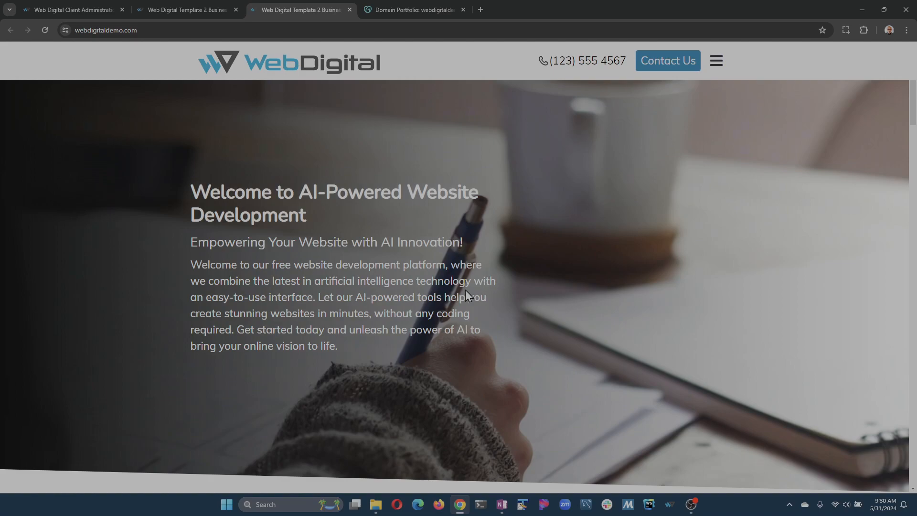
scroll(466, 290, "down", 10)
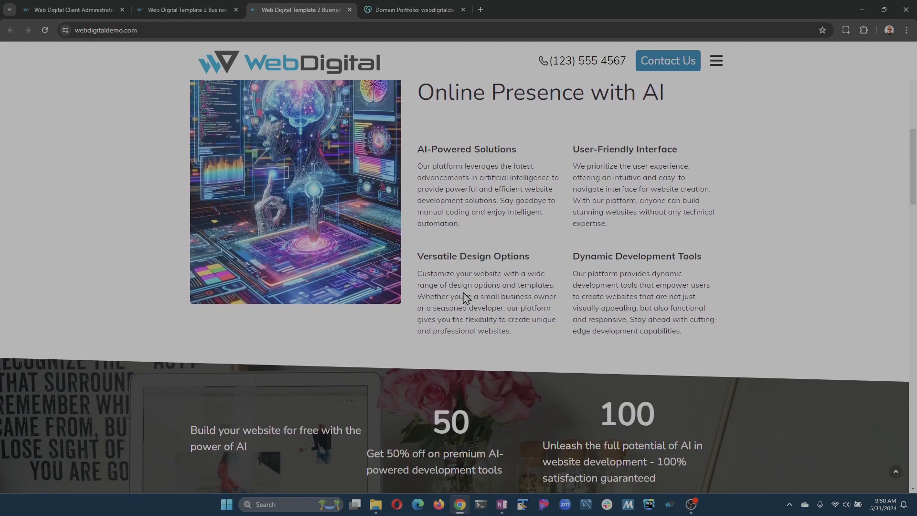
scroll(466, 297, "down", 16)
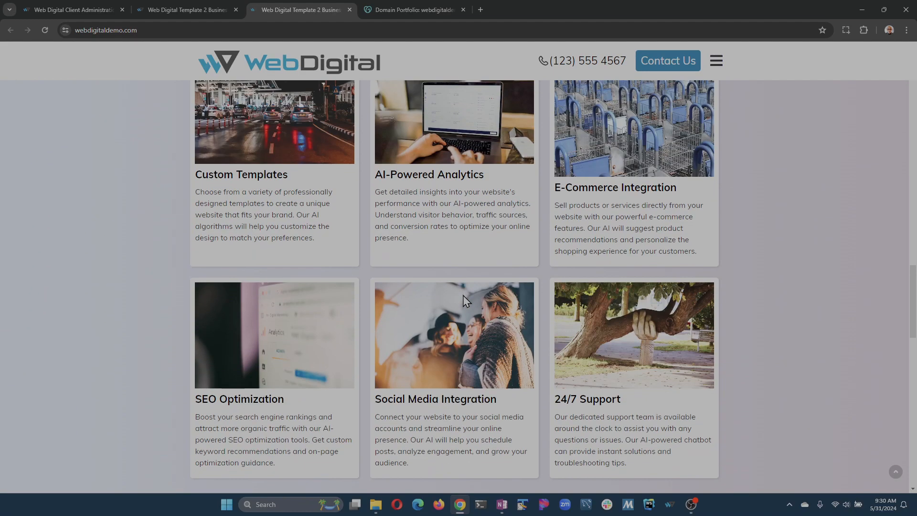
scroll(465, 298, "down", 18)
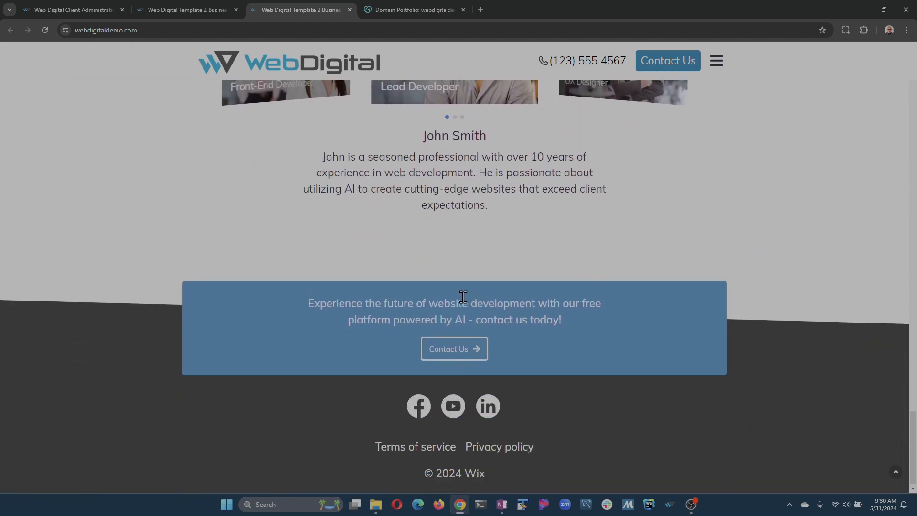